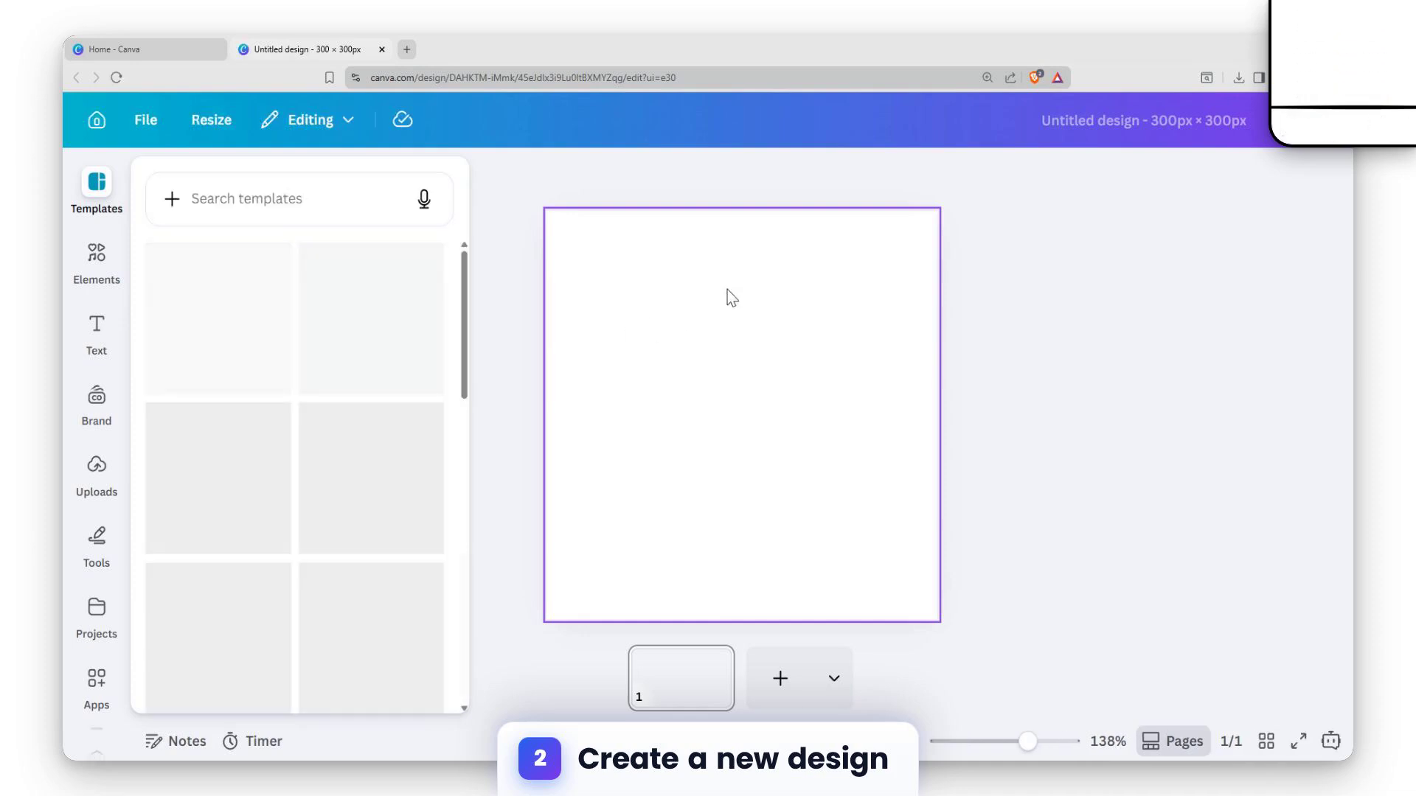
Step: Add a default heading text box to the blank page
click(96, 330)
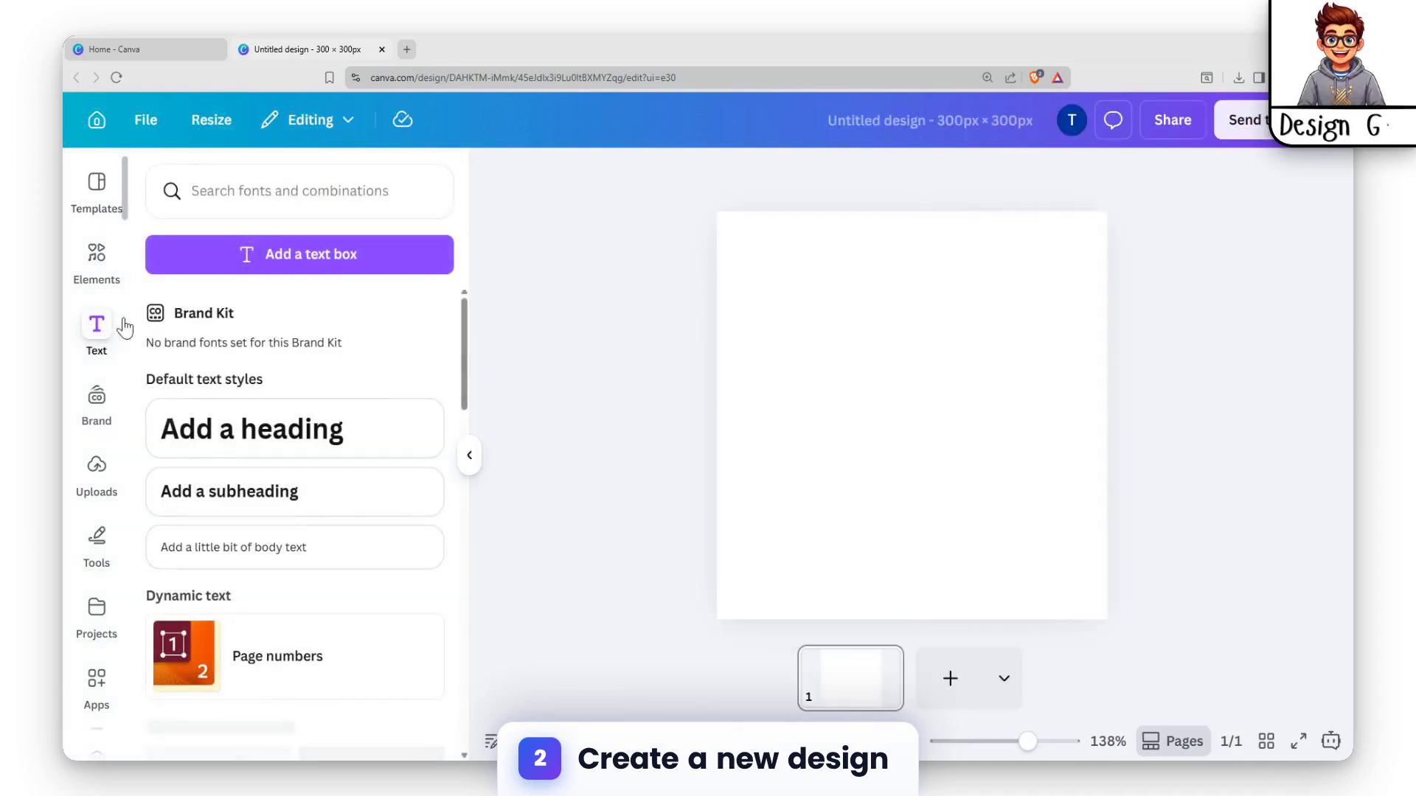
click(332, 428)
click(1071, 325)
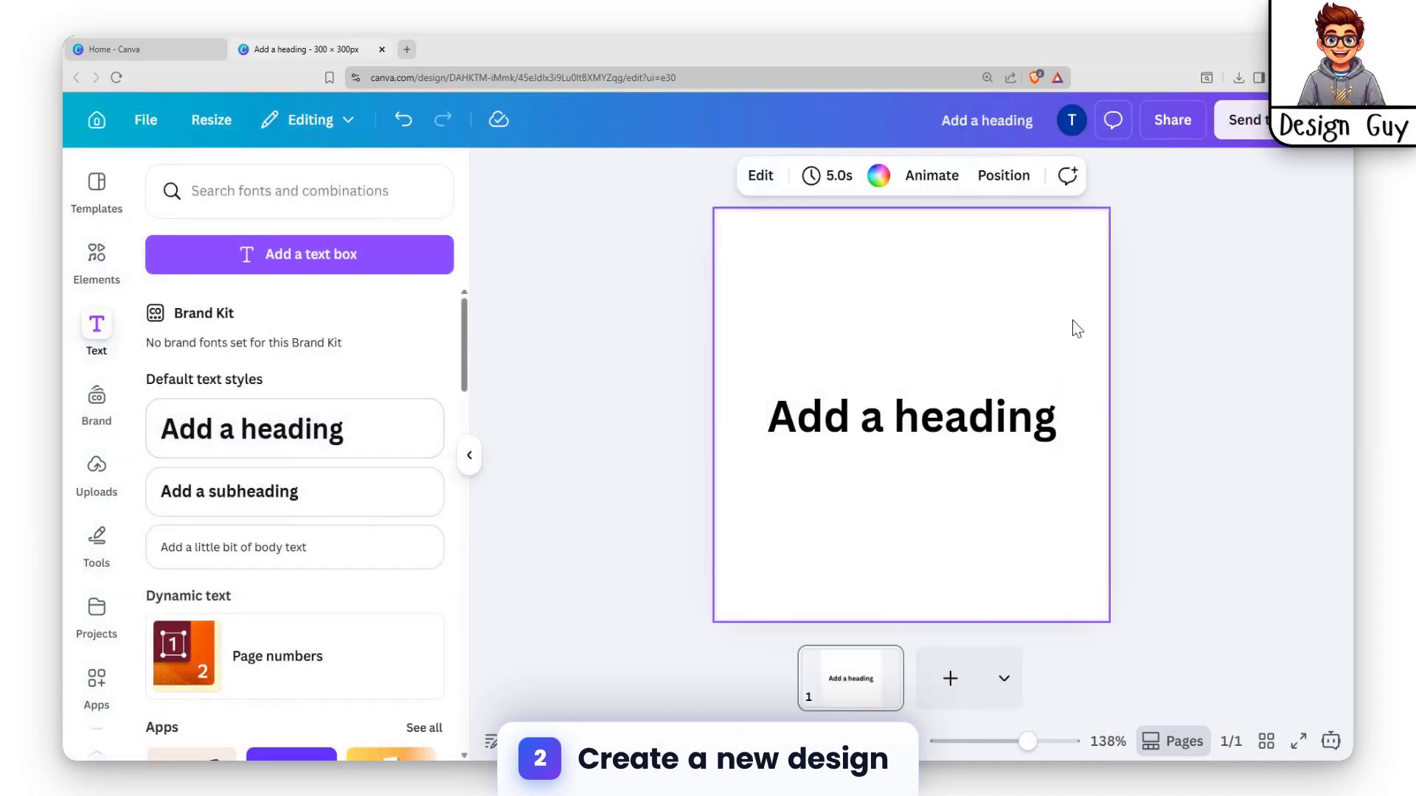
Step: Set the heading's font to Horizon
click(915, 417)
click(599, 179)
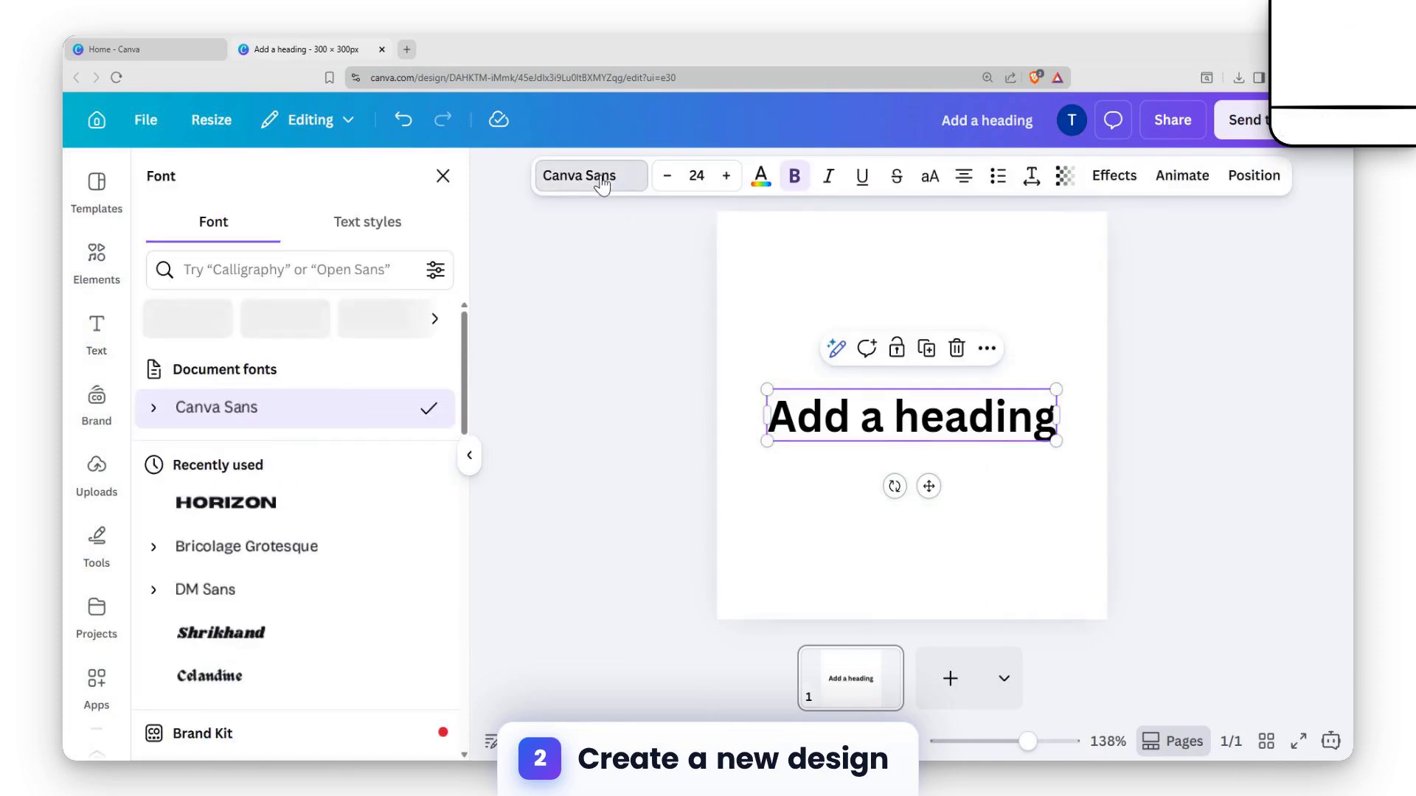
scroll(306, 564, down, 3)
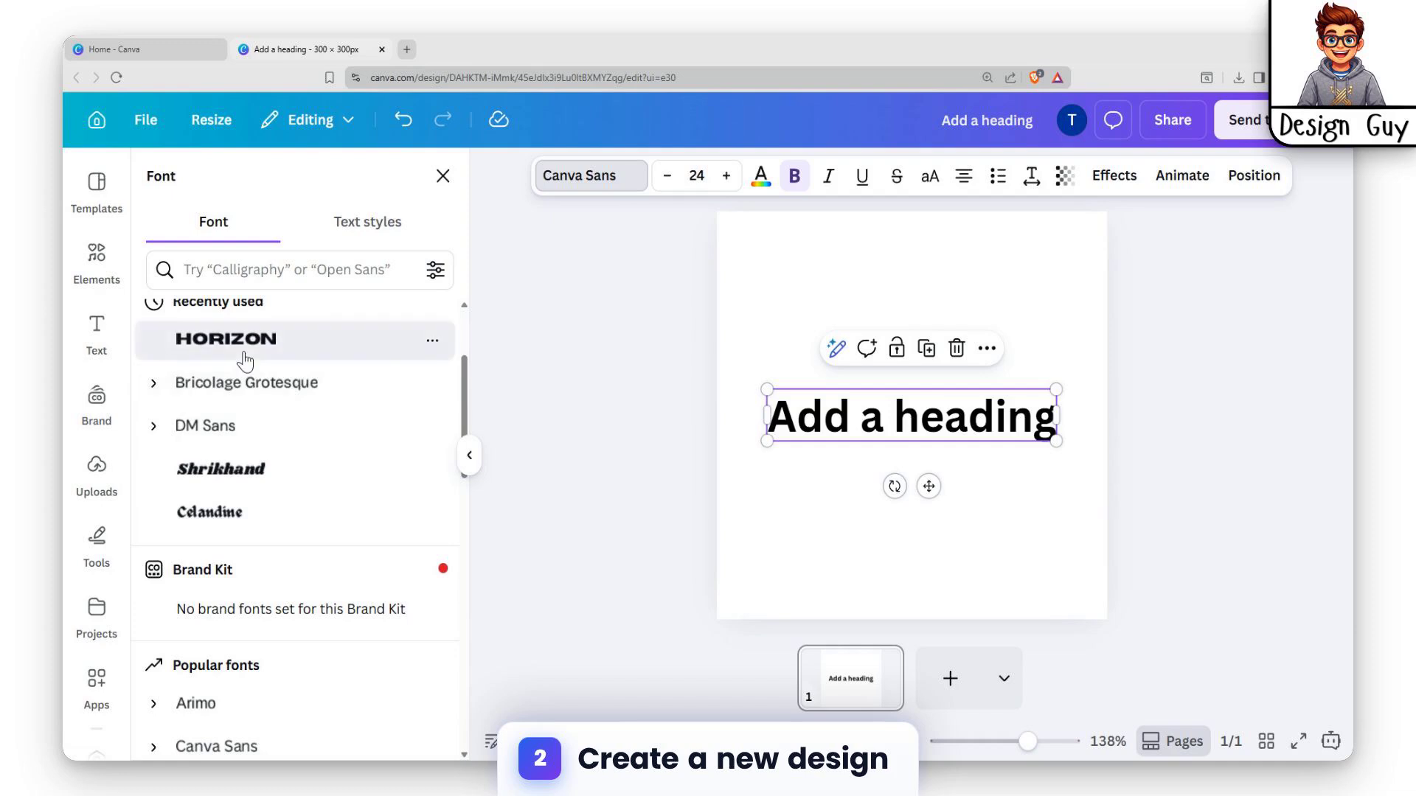
click(393, 353)
Step: Replace the heading's placeholder text with "SPLIT COLOR TEXT"
double_click(1032, 474)
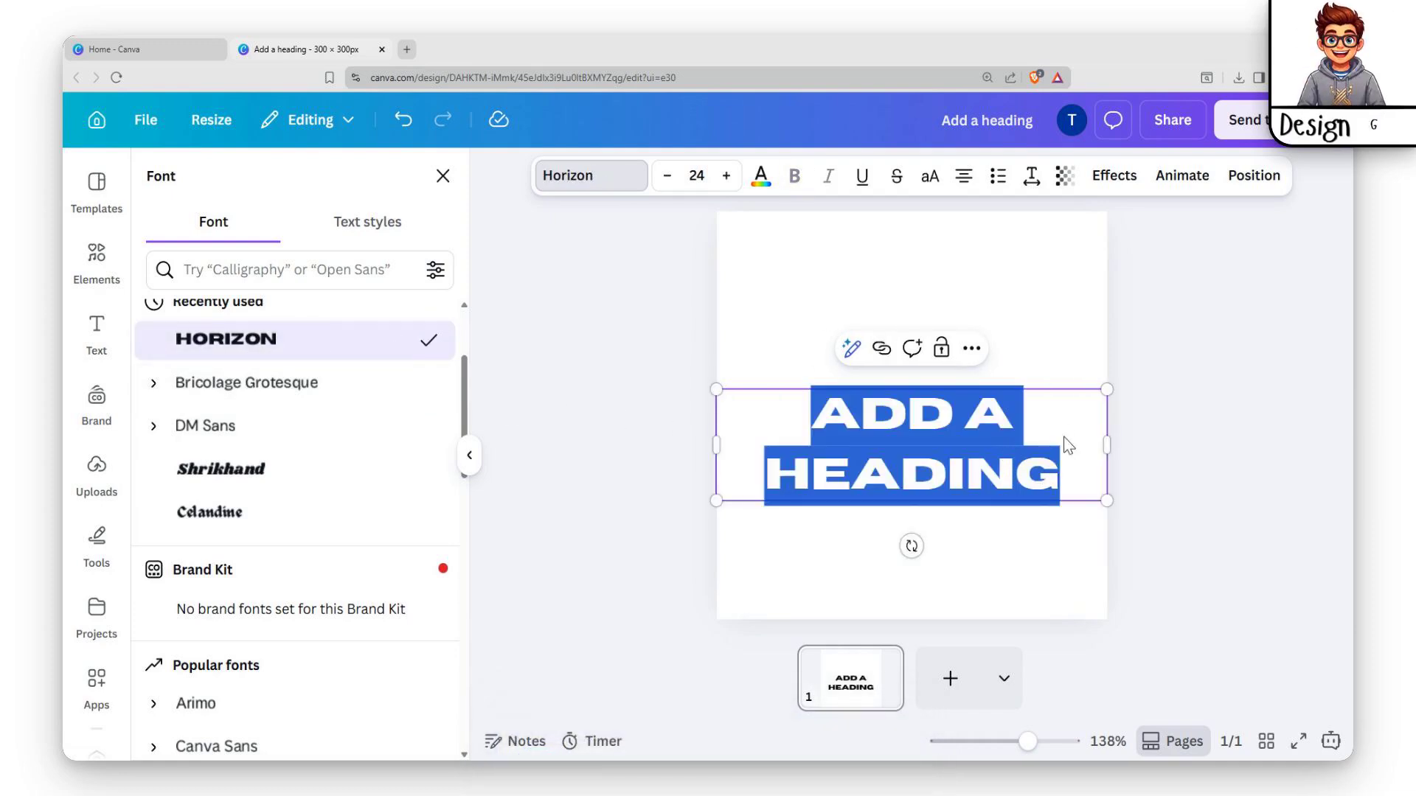
text(SPLI)
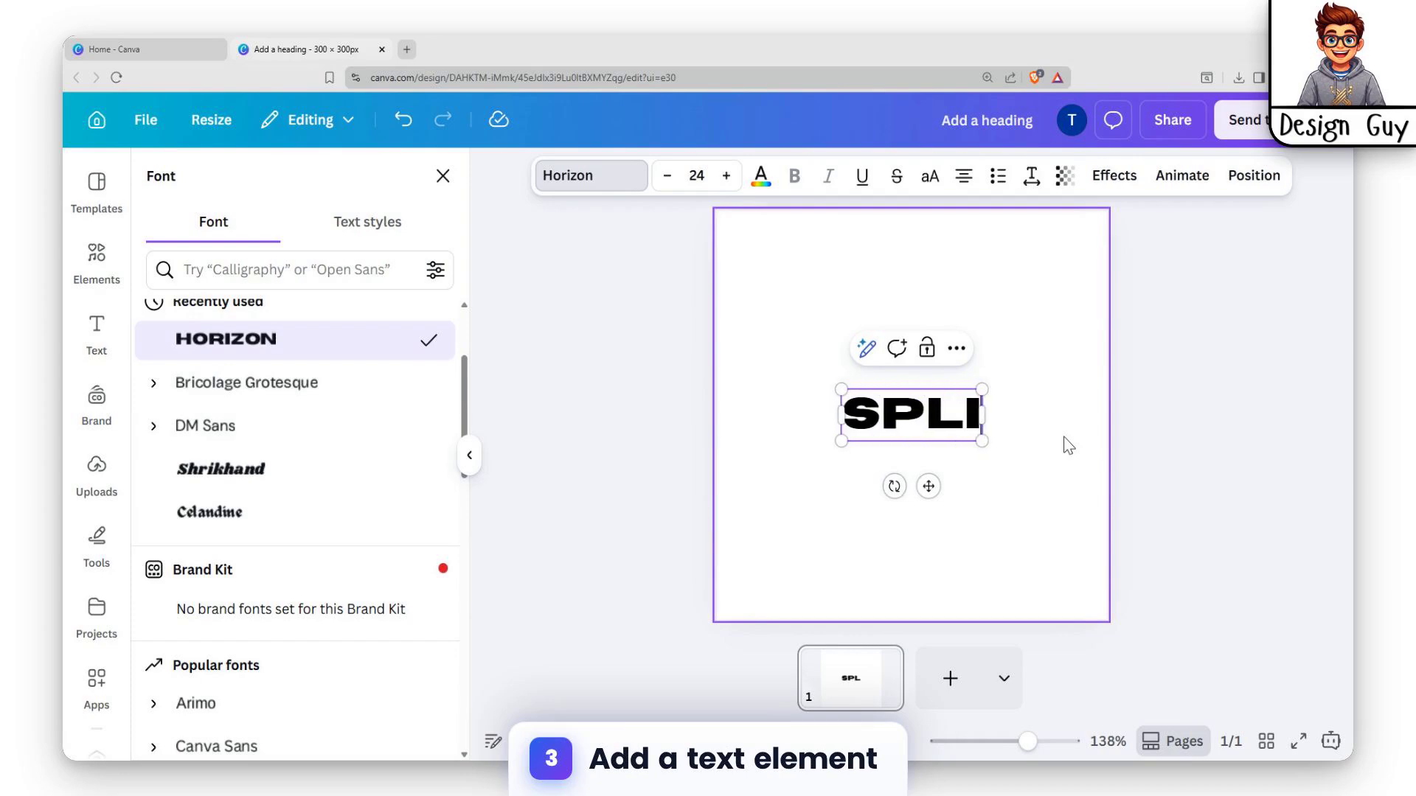
text(T COLOR TEXT)
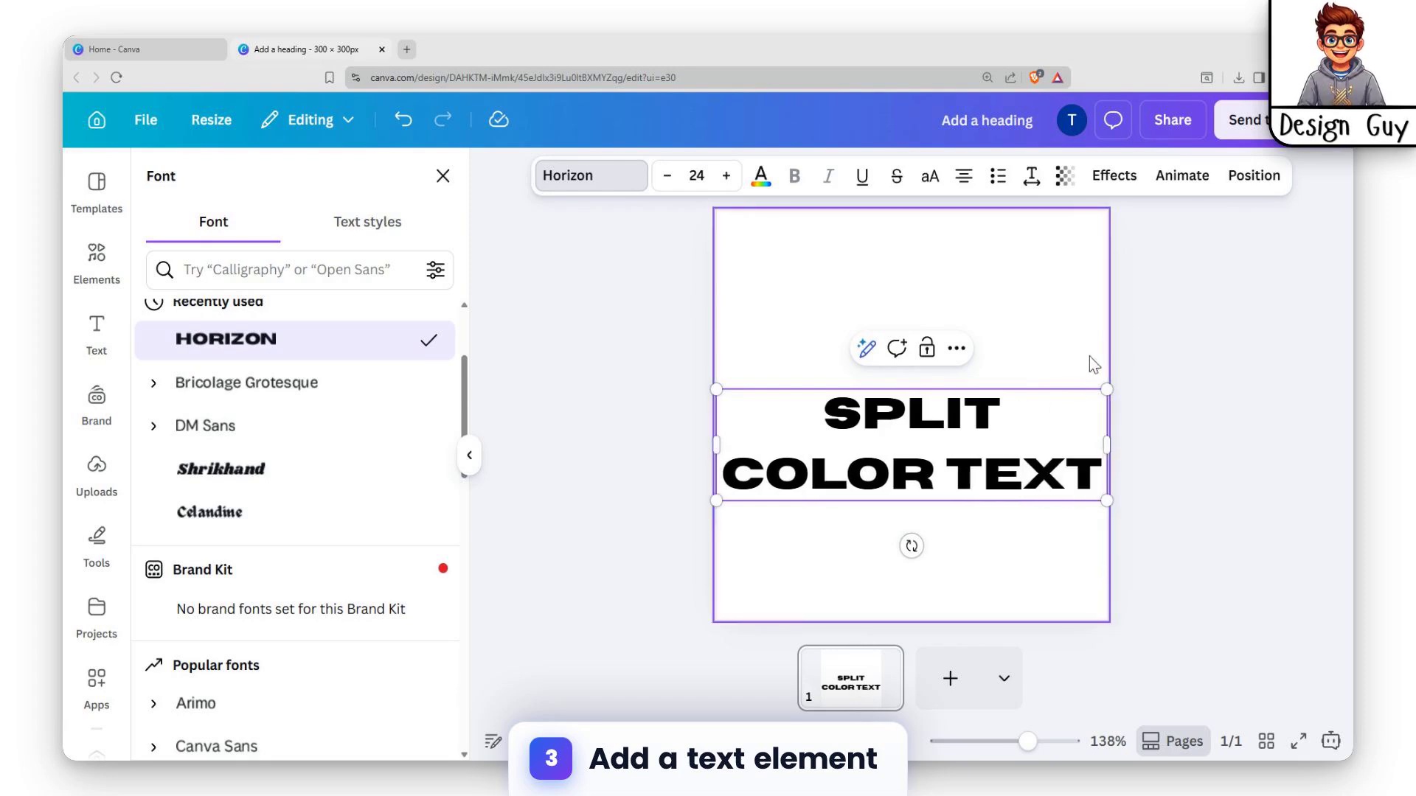
click(973, 413)
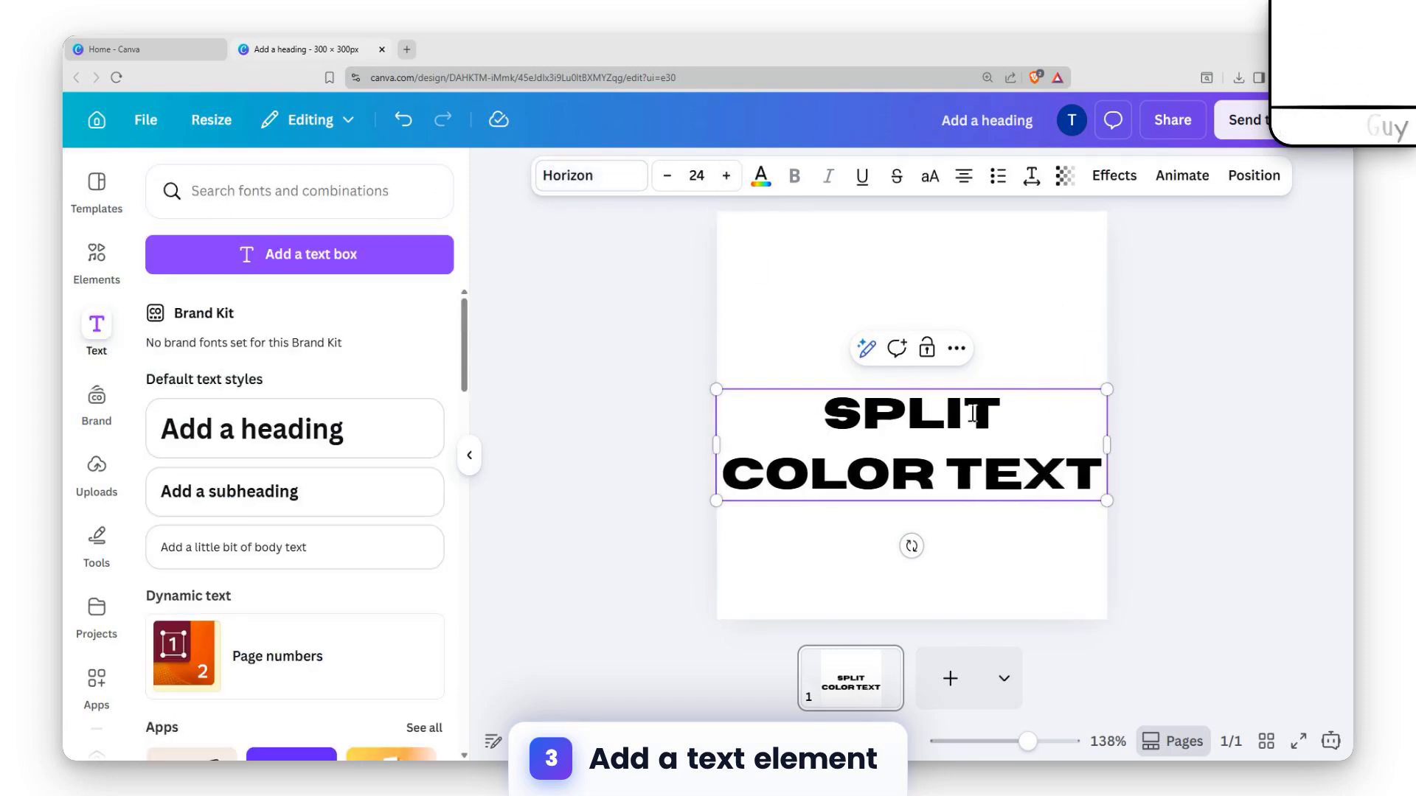
Step: Move the heading higher on the page and set its font size to 31
click(1089, 329)
click(822, 406)
drag(822, 409, 828, 332)
click(726, 177)
click(726, 177)
click(727, 177)
click(726, 177)
click(726, 177)
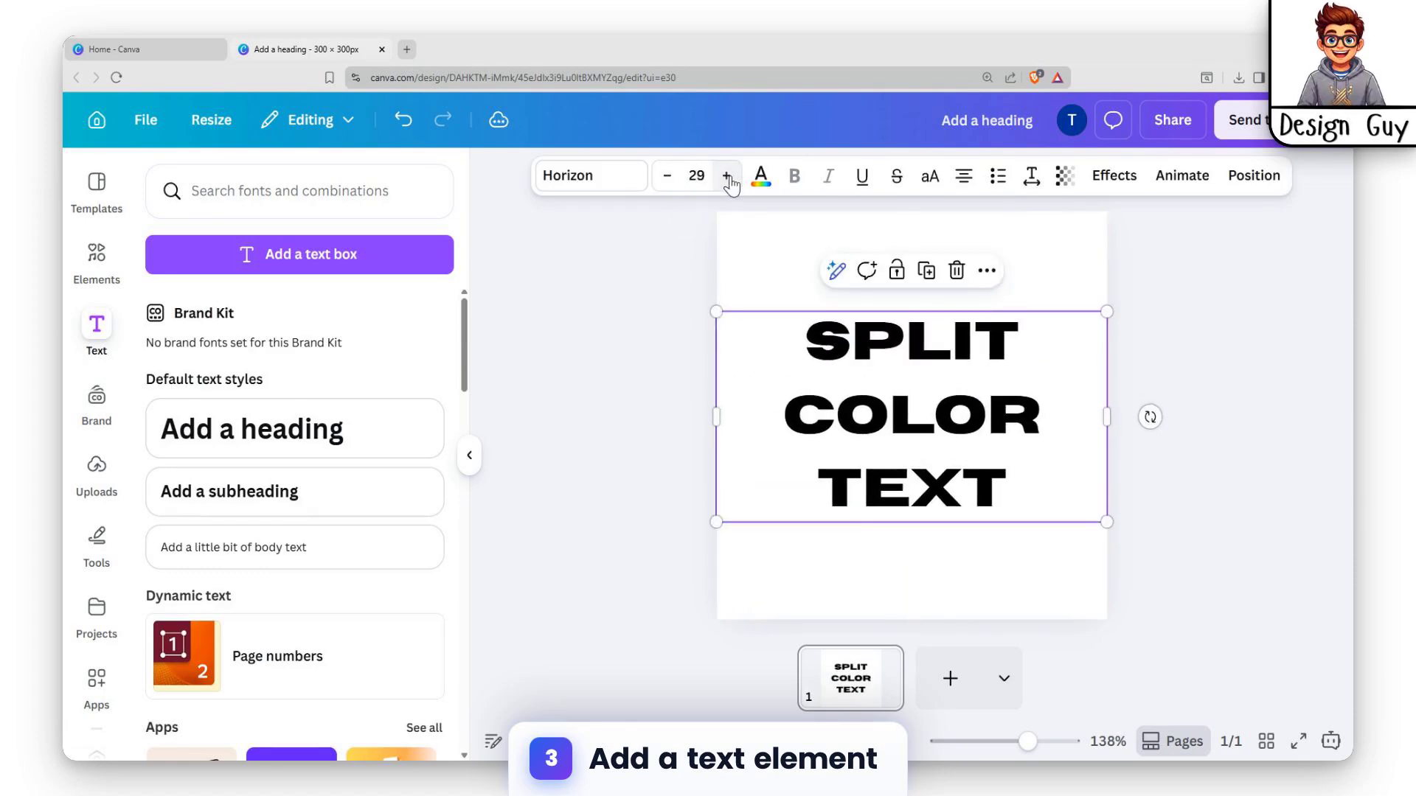
click(726, 177)
click(727, 177)
Step: Reposition the enlarged heading vertically around the middle of the page
click(1091, 300)
drag(1050, 357, 1050, 330)
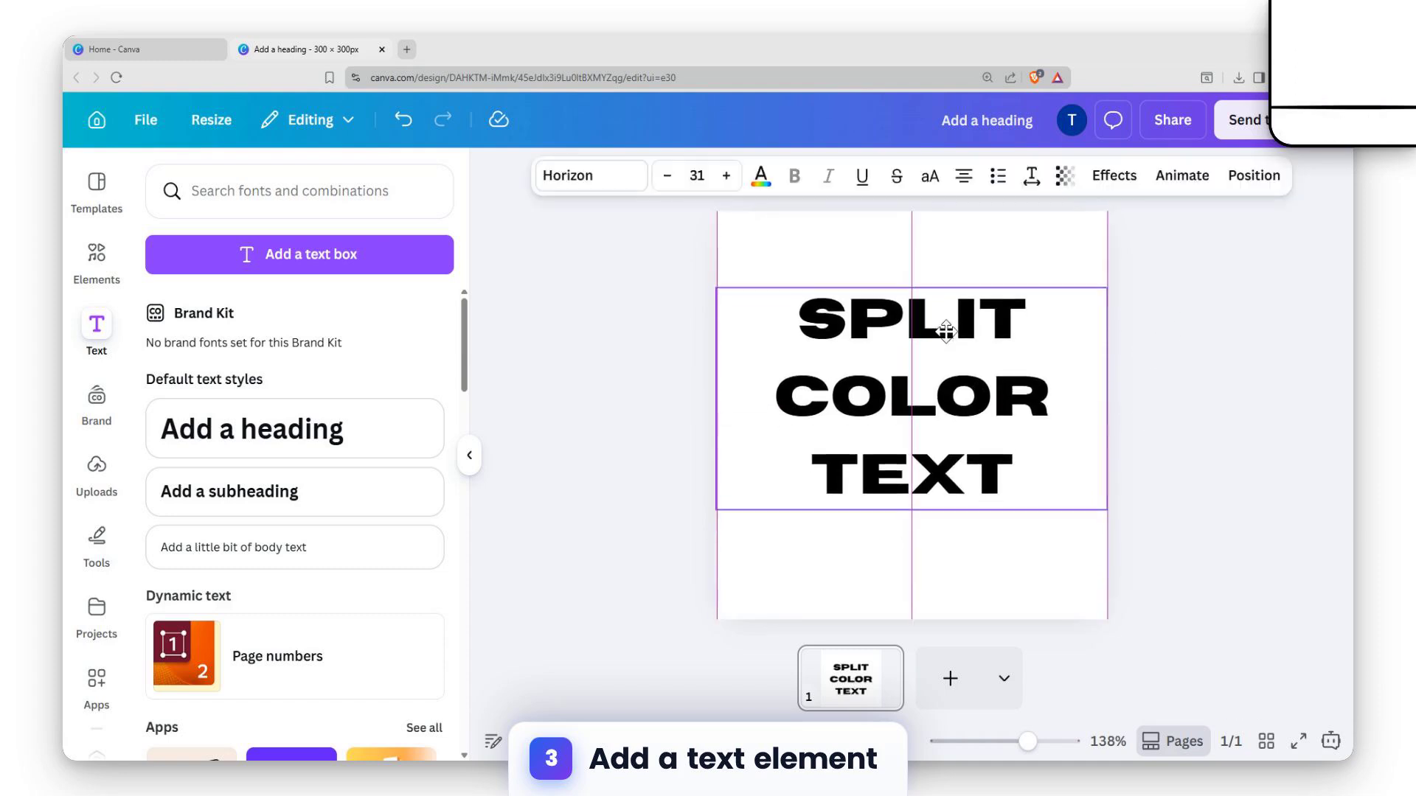
click(1184, 369)
click(958, 376)
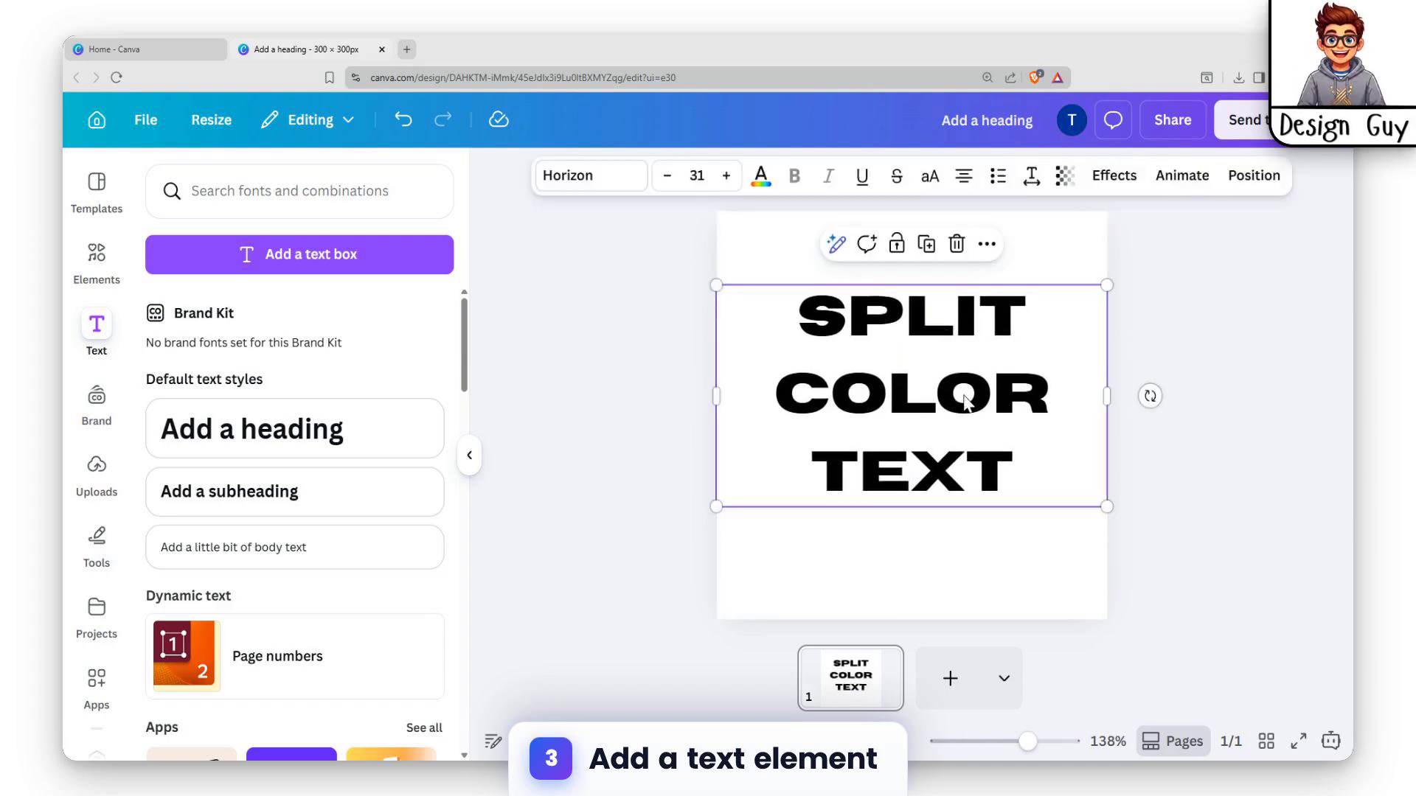
drag(965, 397, 965, 410)
click(1075, 250)
click(1018, 365)
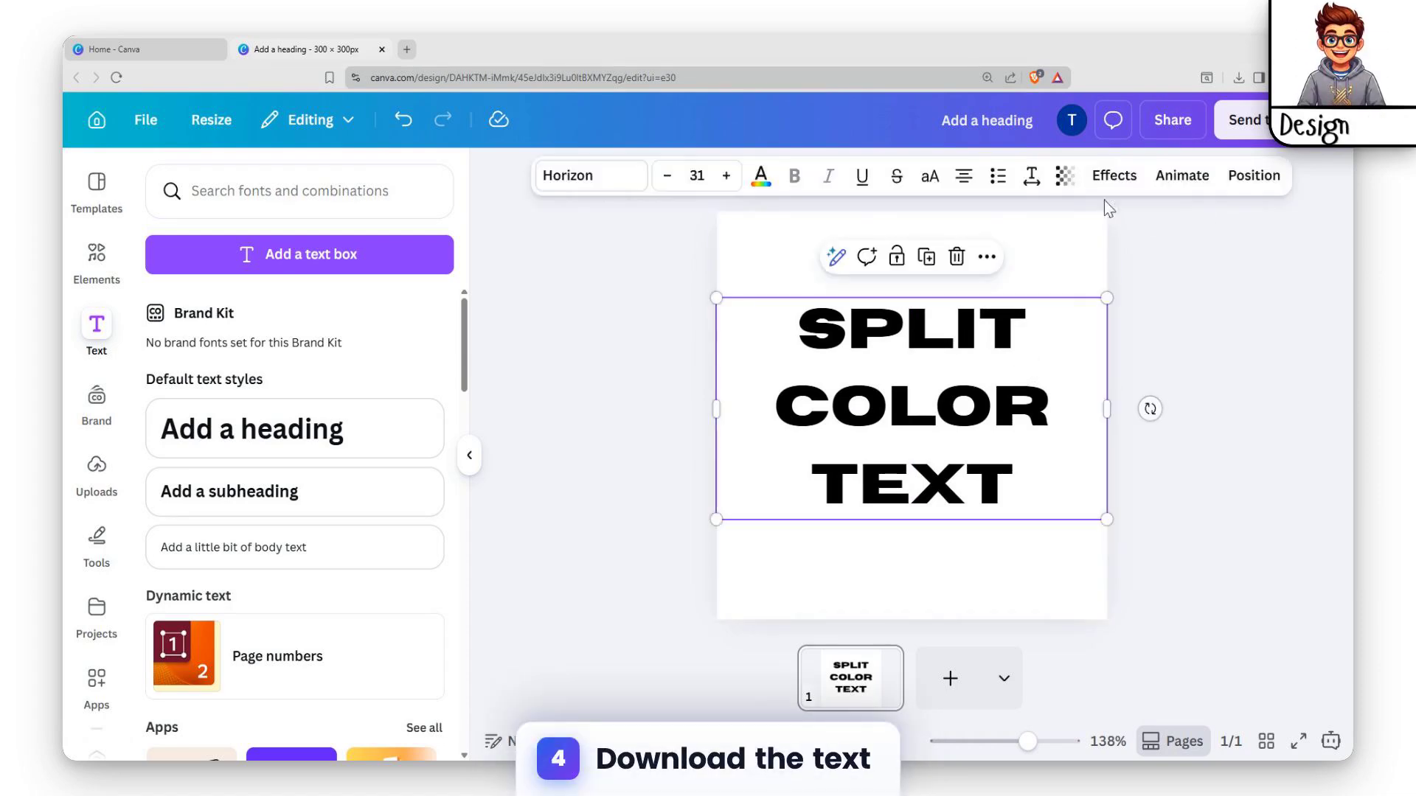
Step: Download the design as a PNG with size multiplier 3.125 and a transparent background
click(1172, 120)
click(1012, 578)
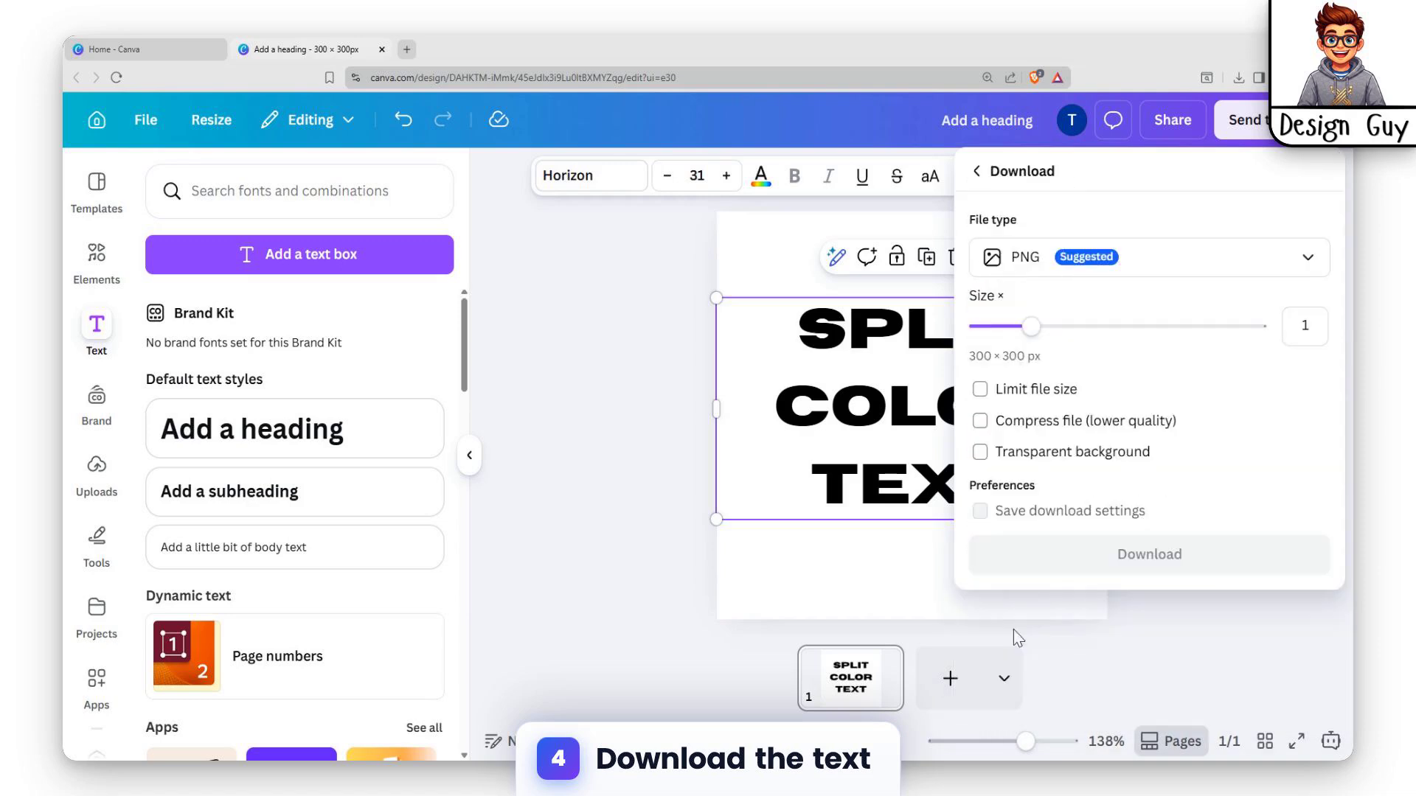
drag(1033, 326, 1267, 330)
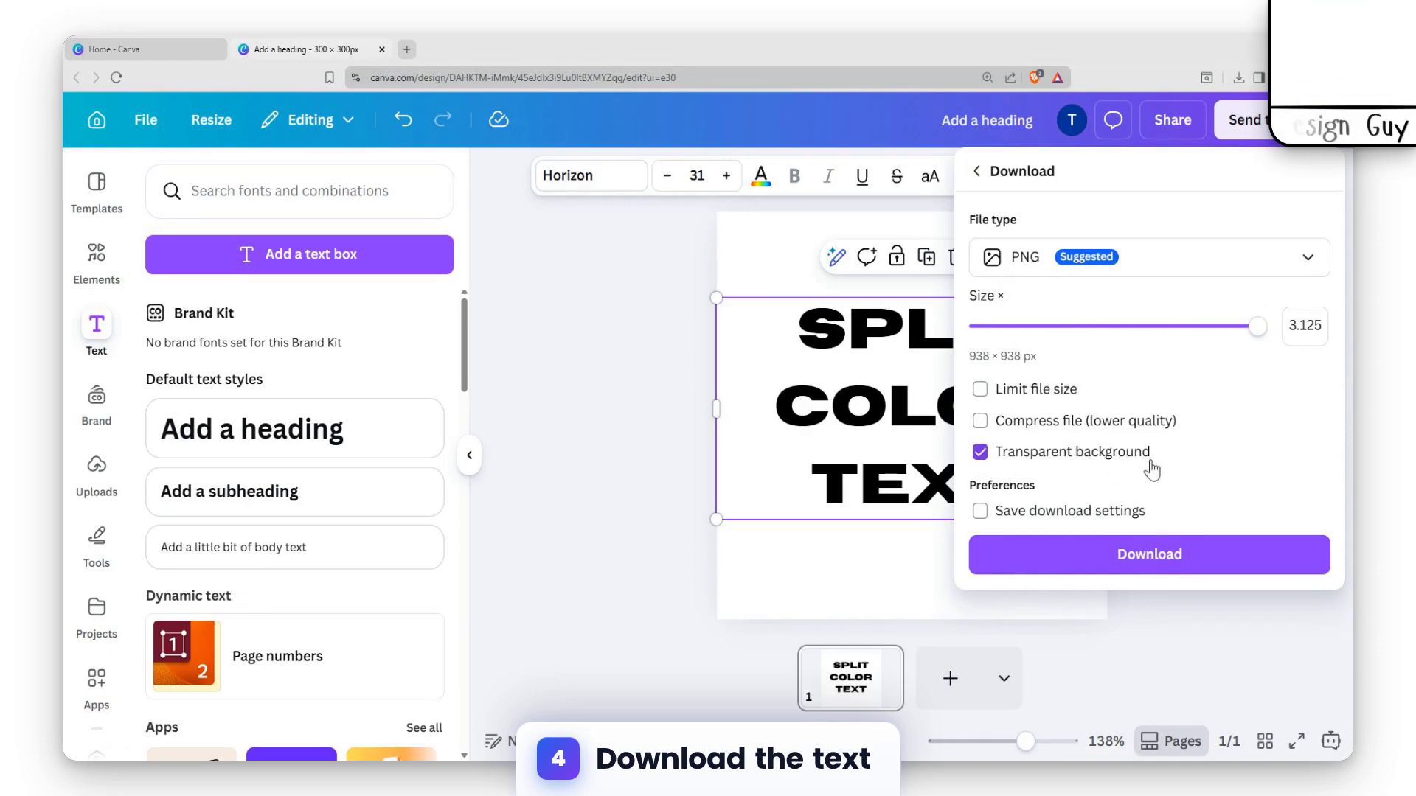
click(1068, 562)
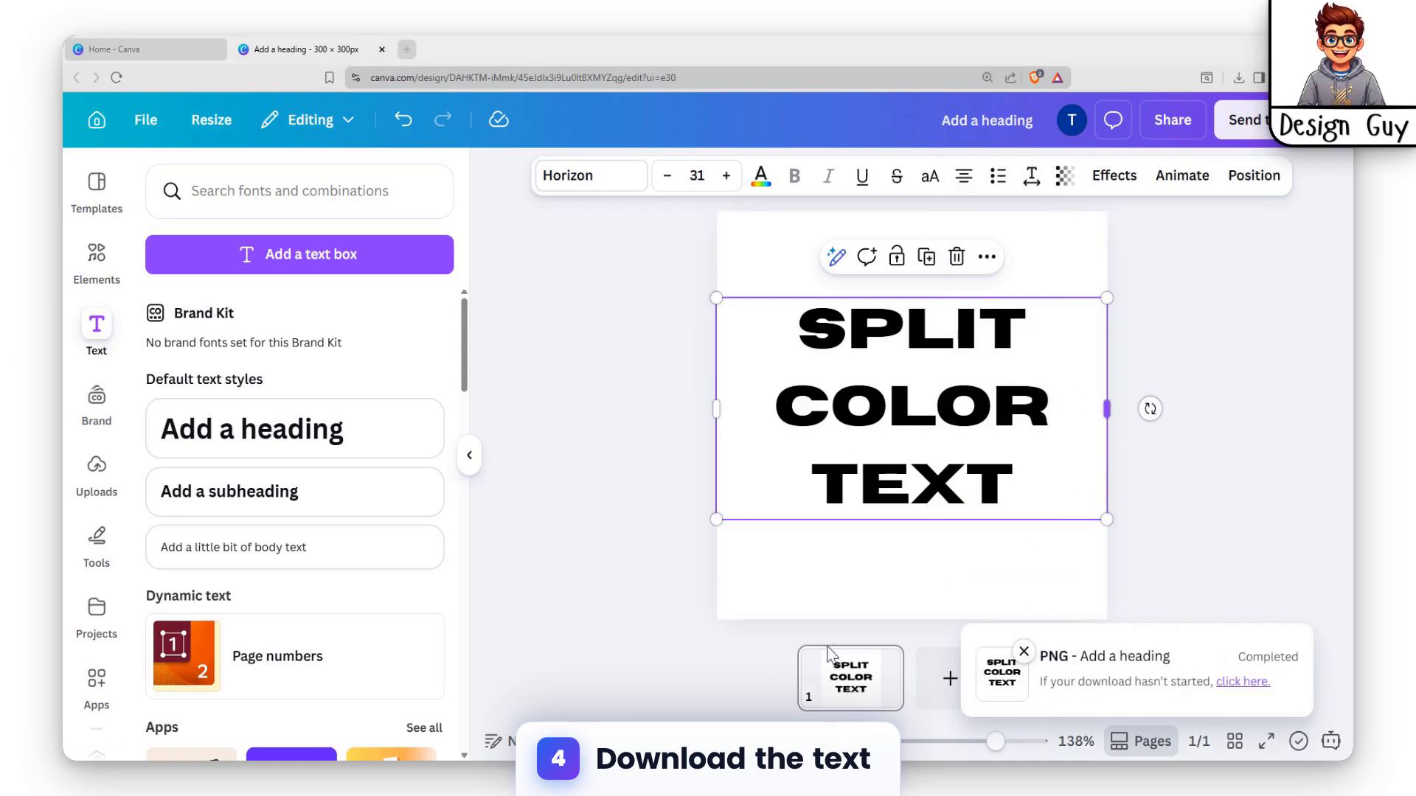
Step: Delete the heading text box and place the downloaded transparent PNG in the middle of the page
click(897, 446)
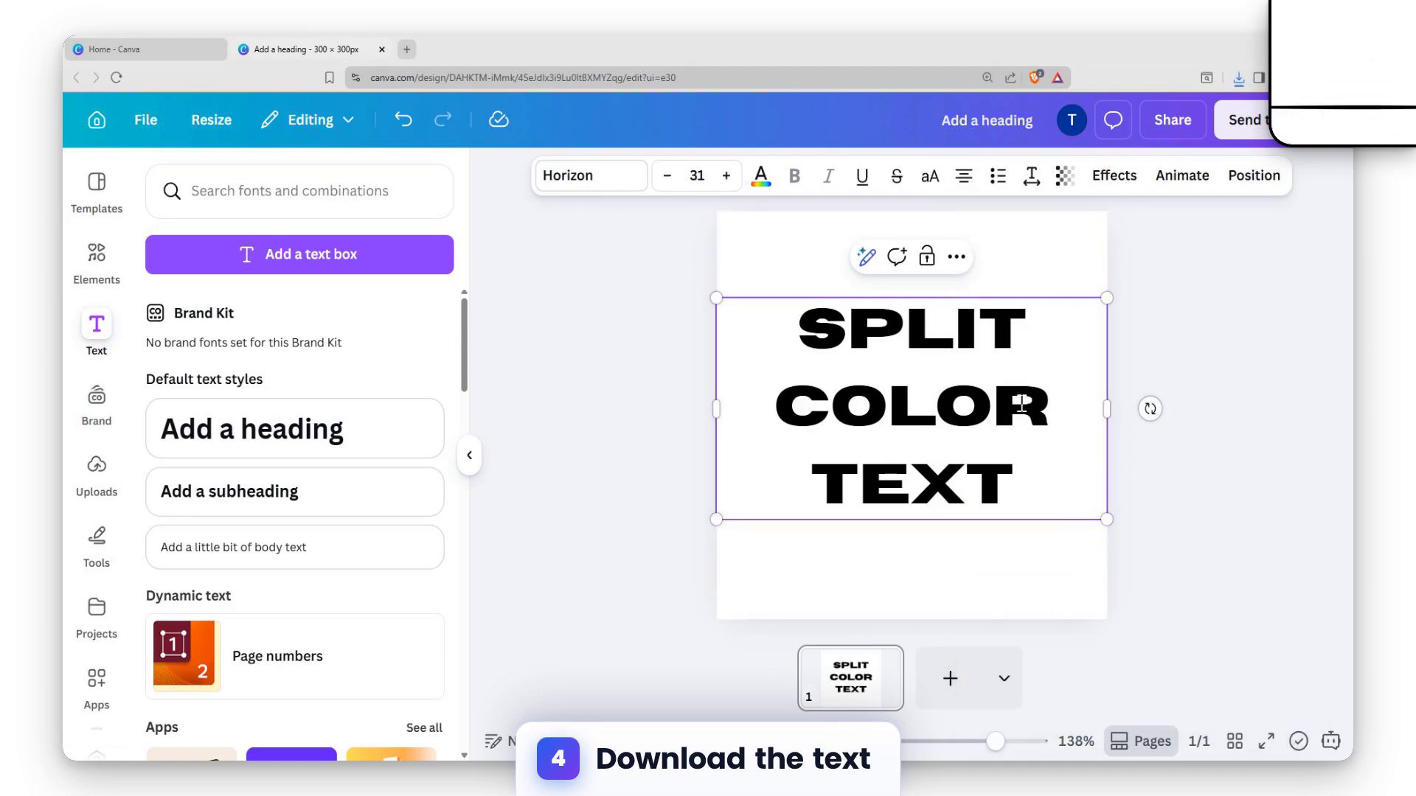
key(Delete)
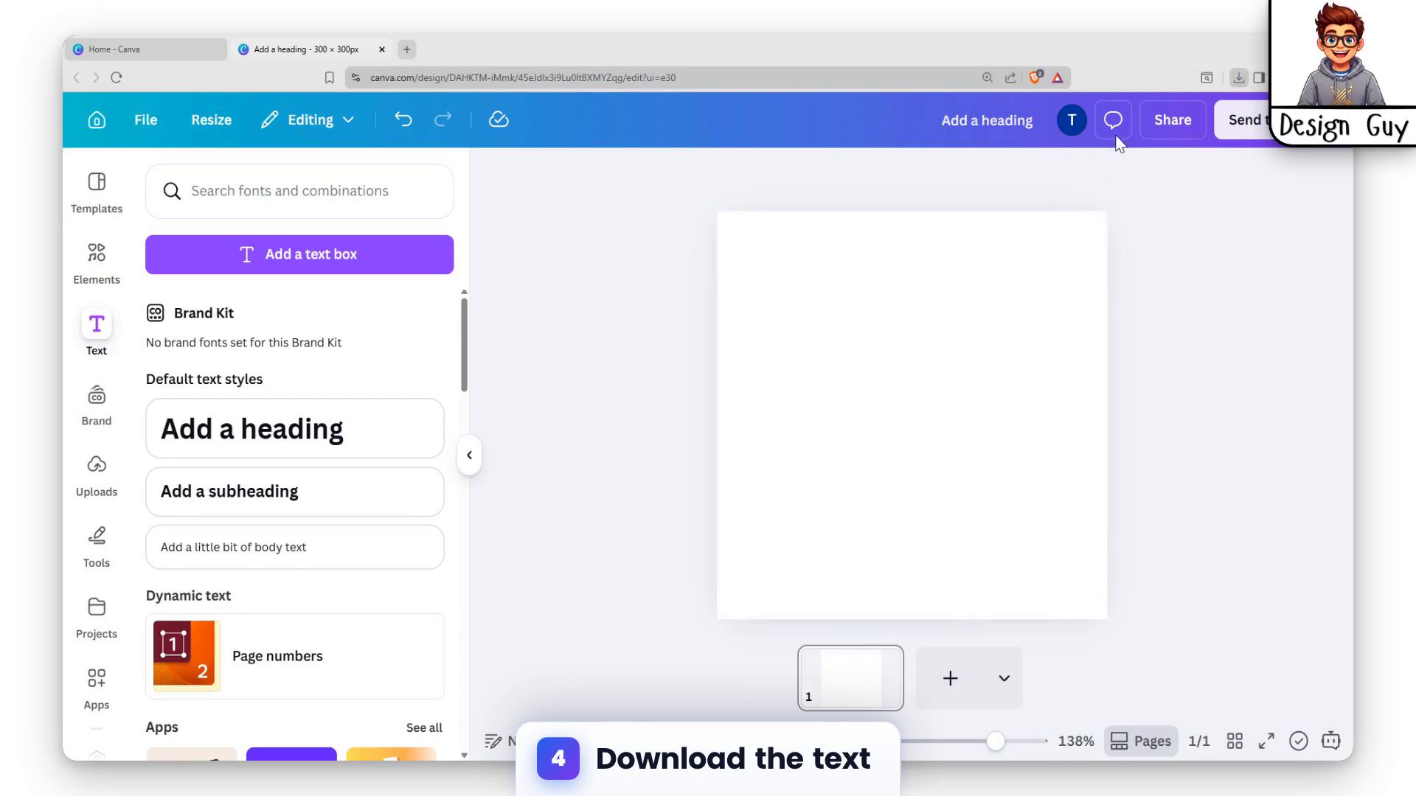
key(ctrl+z)
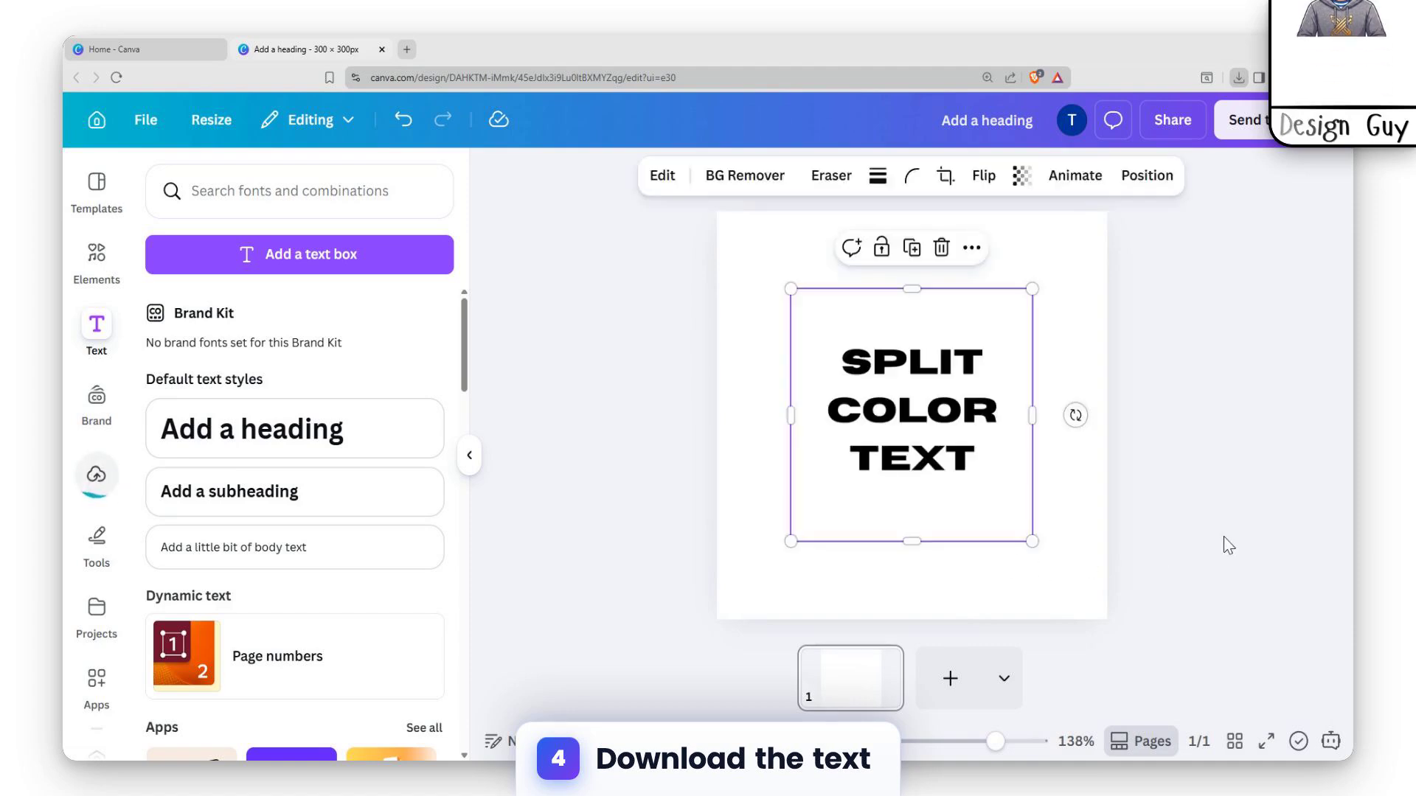
click(1211, 580)
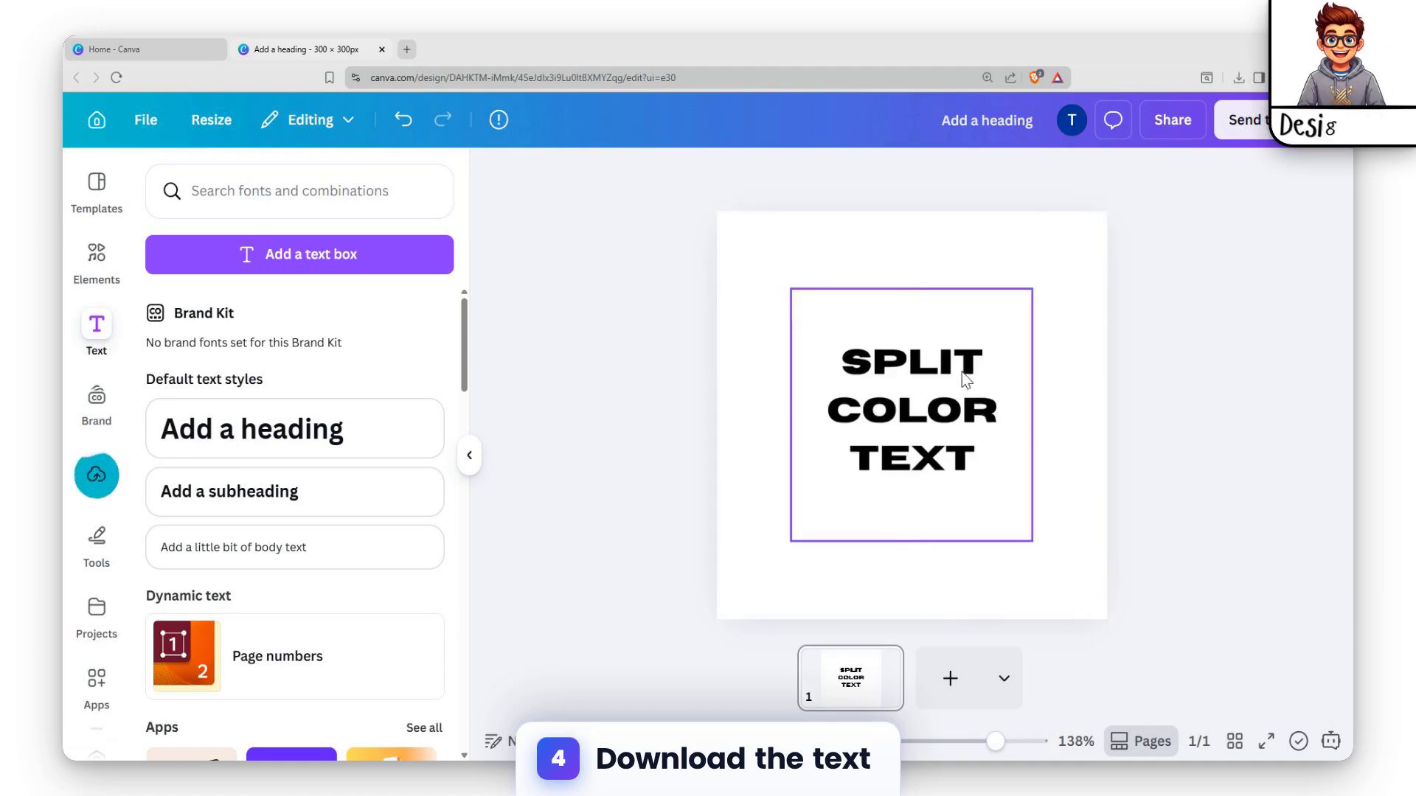
Step: Duplicate the text image and align the copy exactly over the original
click(915, 409)
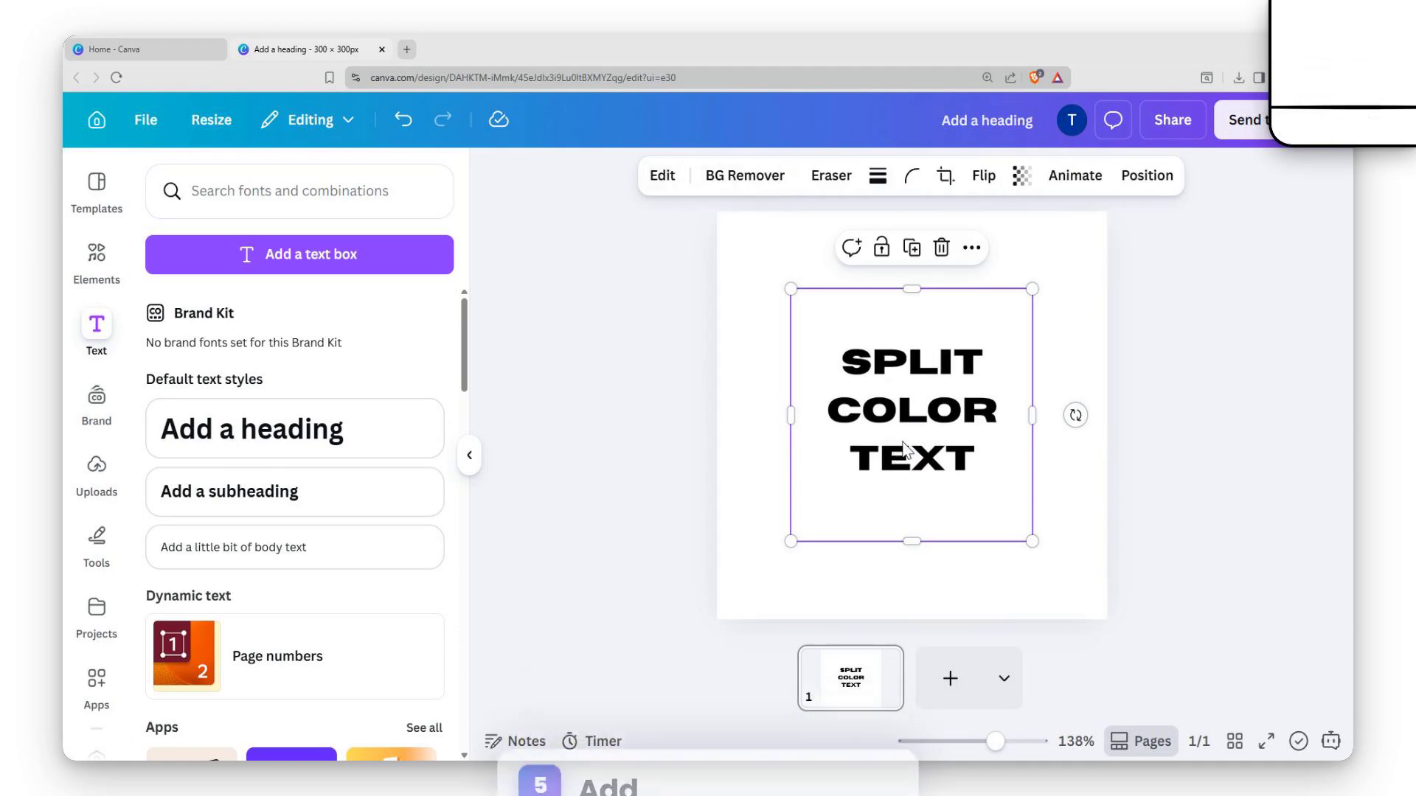
key(ctrl+d)
drag(998, 468, 970, 433)
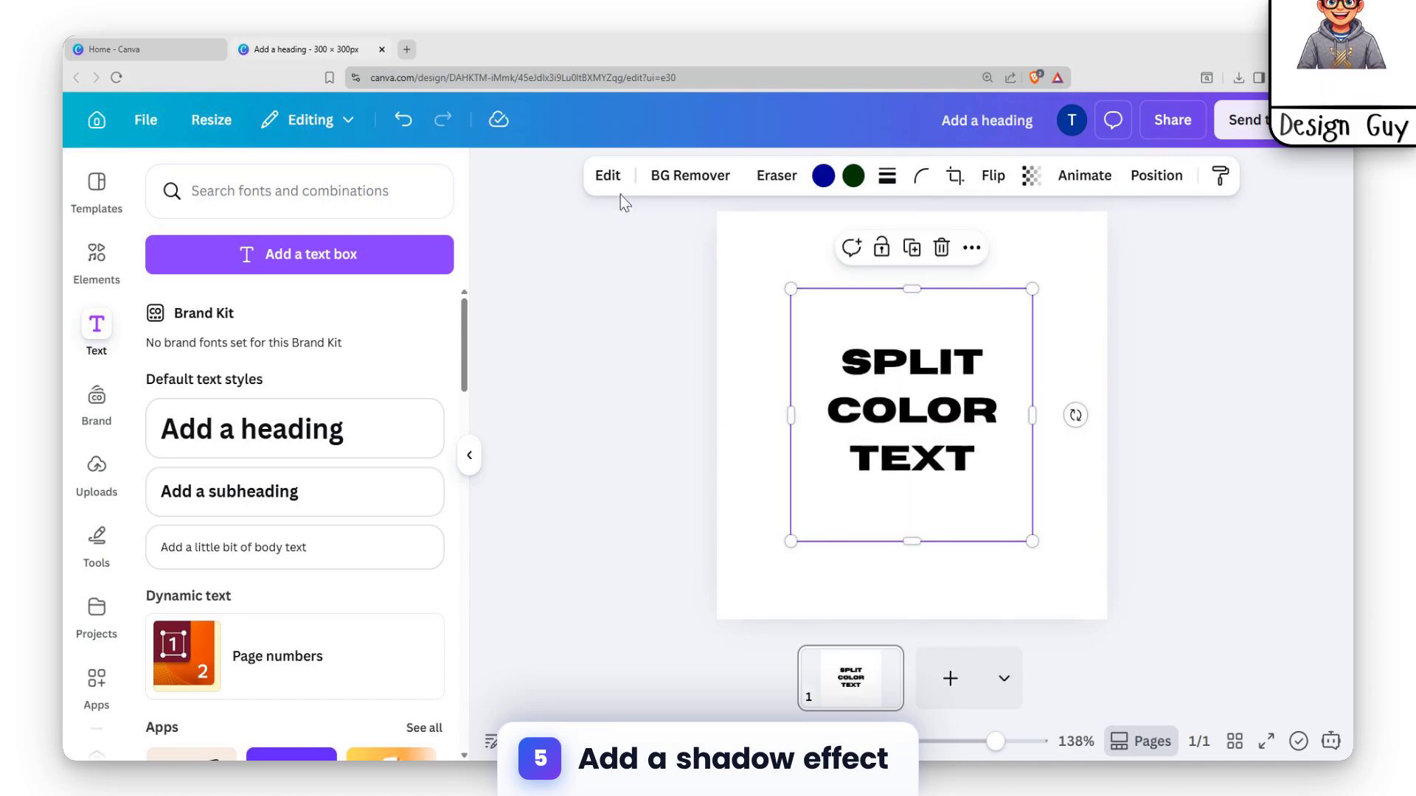
Step: Apply the Outline shadow effect to the upper copy of the text image
click(609, 176)
scroll(357, 482, down, 5)
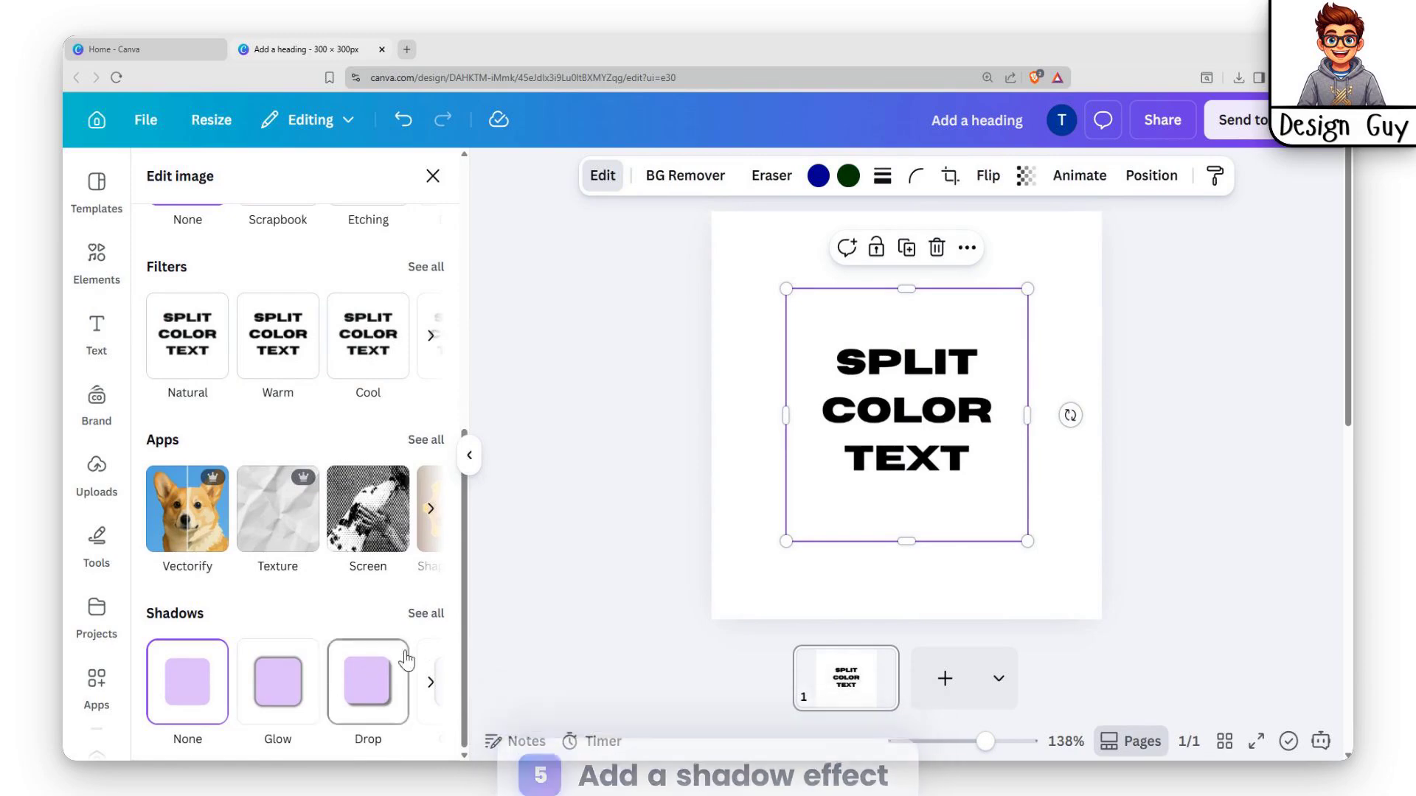
click(422, 614)
click(410, 429)
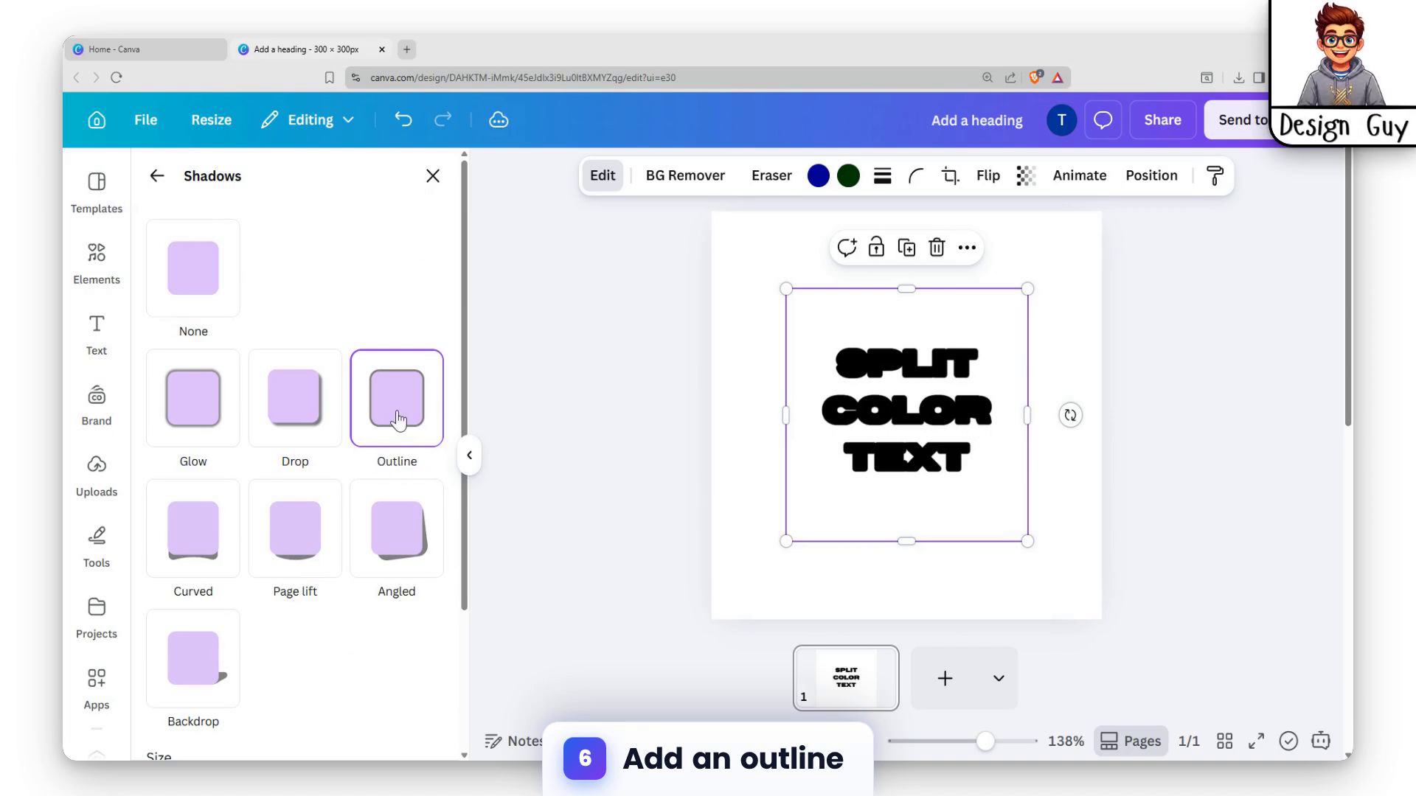
Step: Set the outline shadow's colour to light green #A0E16E and deselect the image
scroll(398, 420, down, 3)
click(430, 654)
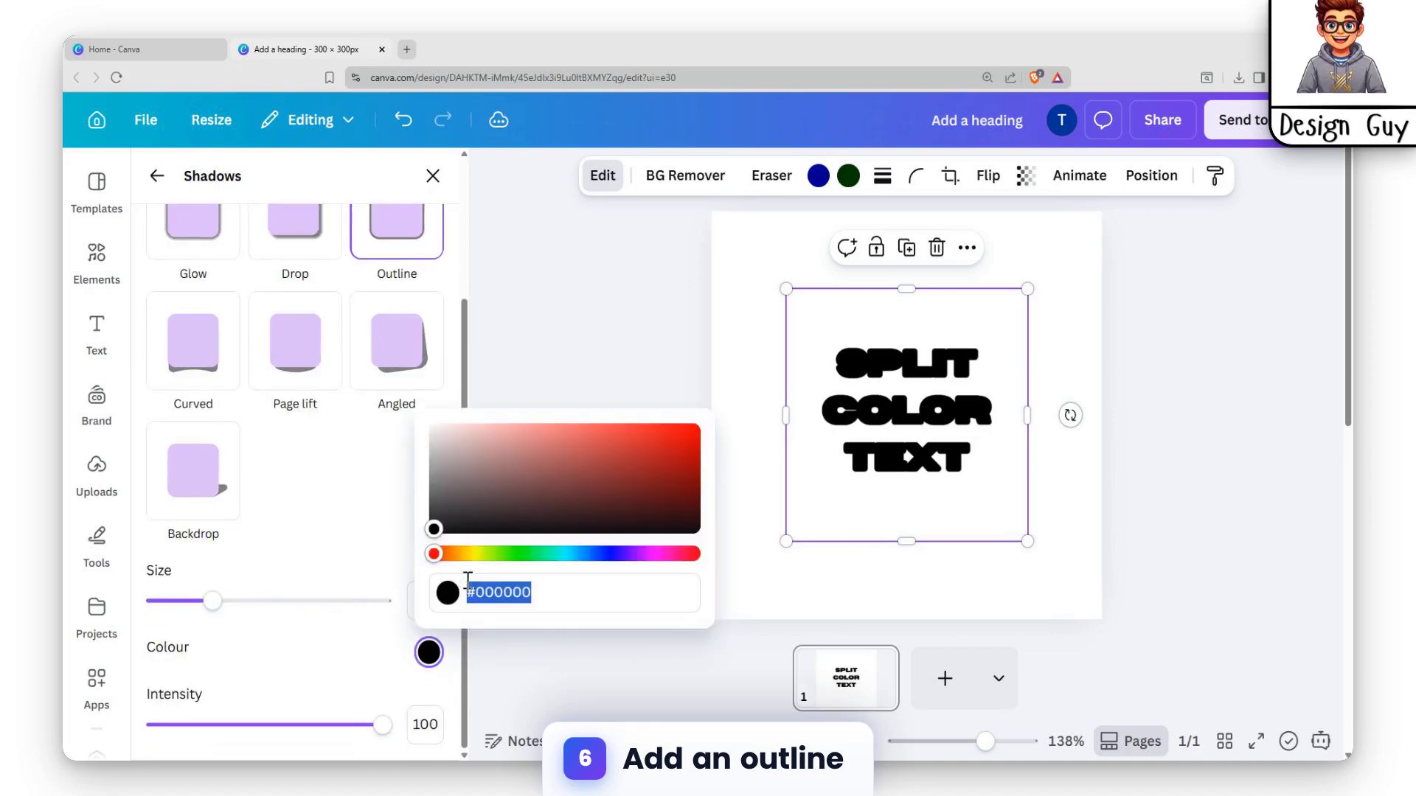
drag(469, 554, 477, 557)
click(667, 449)
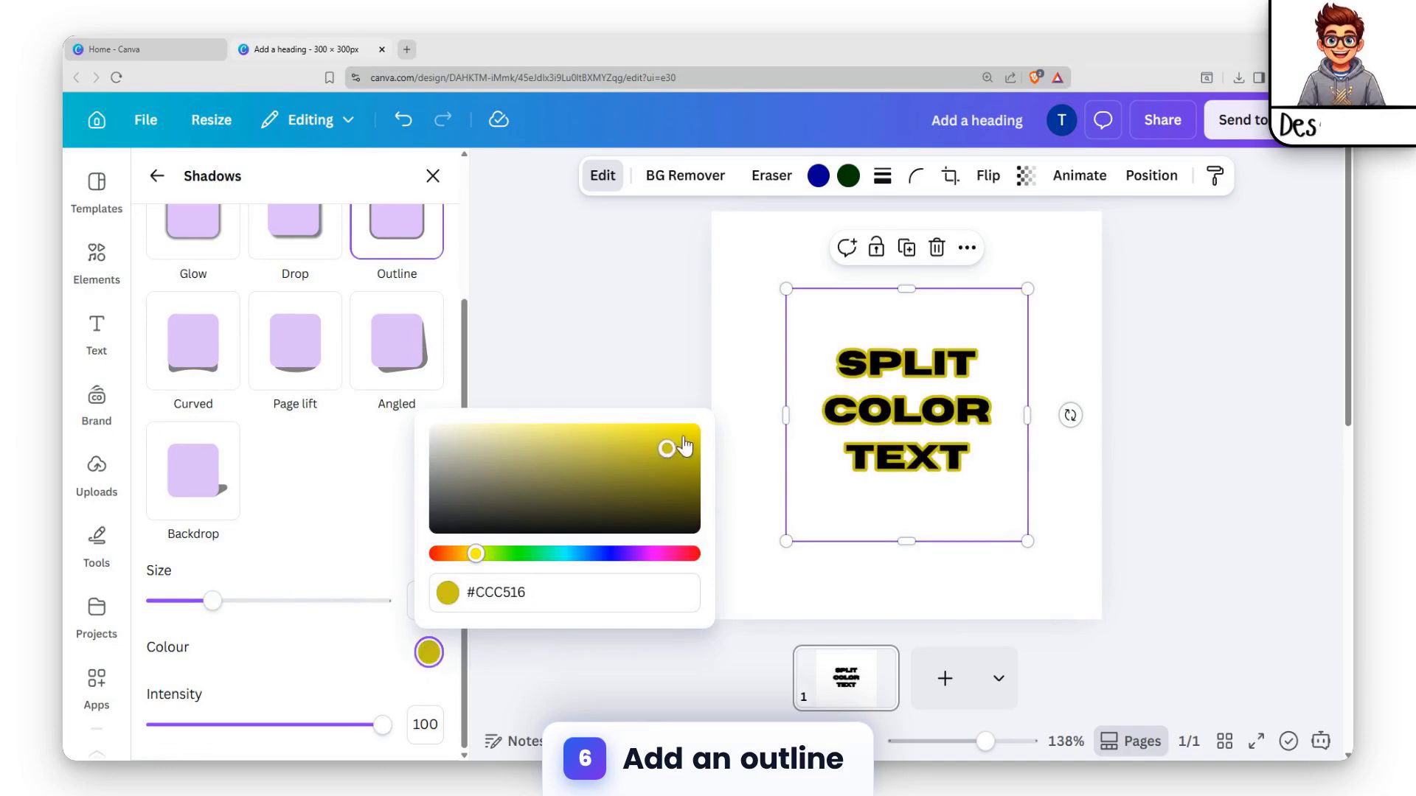
click(679, 439)
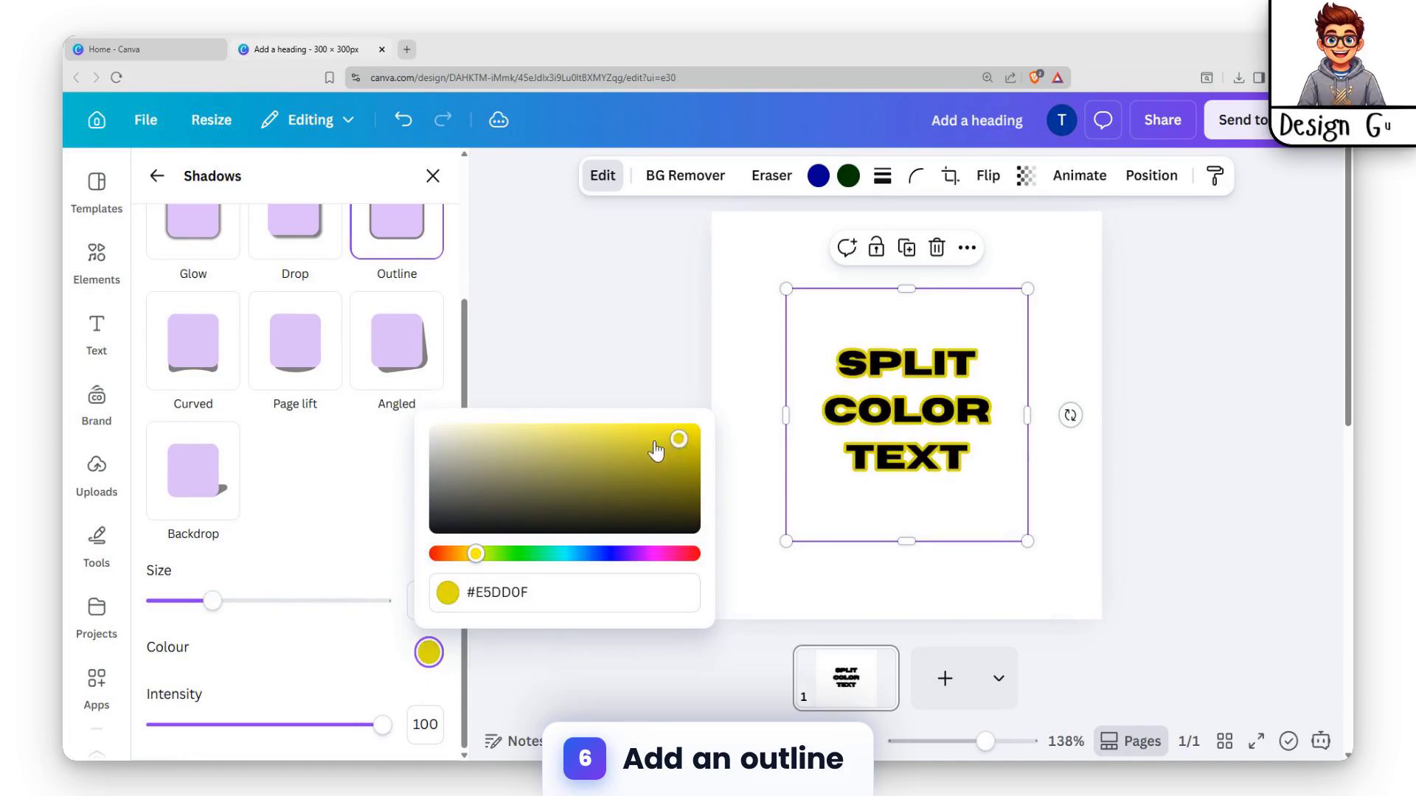
click(438, 434)
click(611, 555)
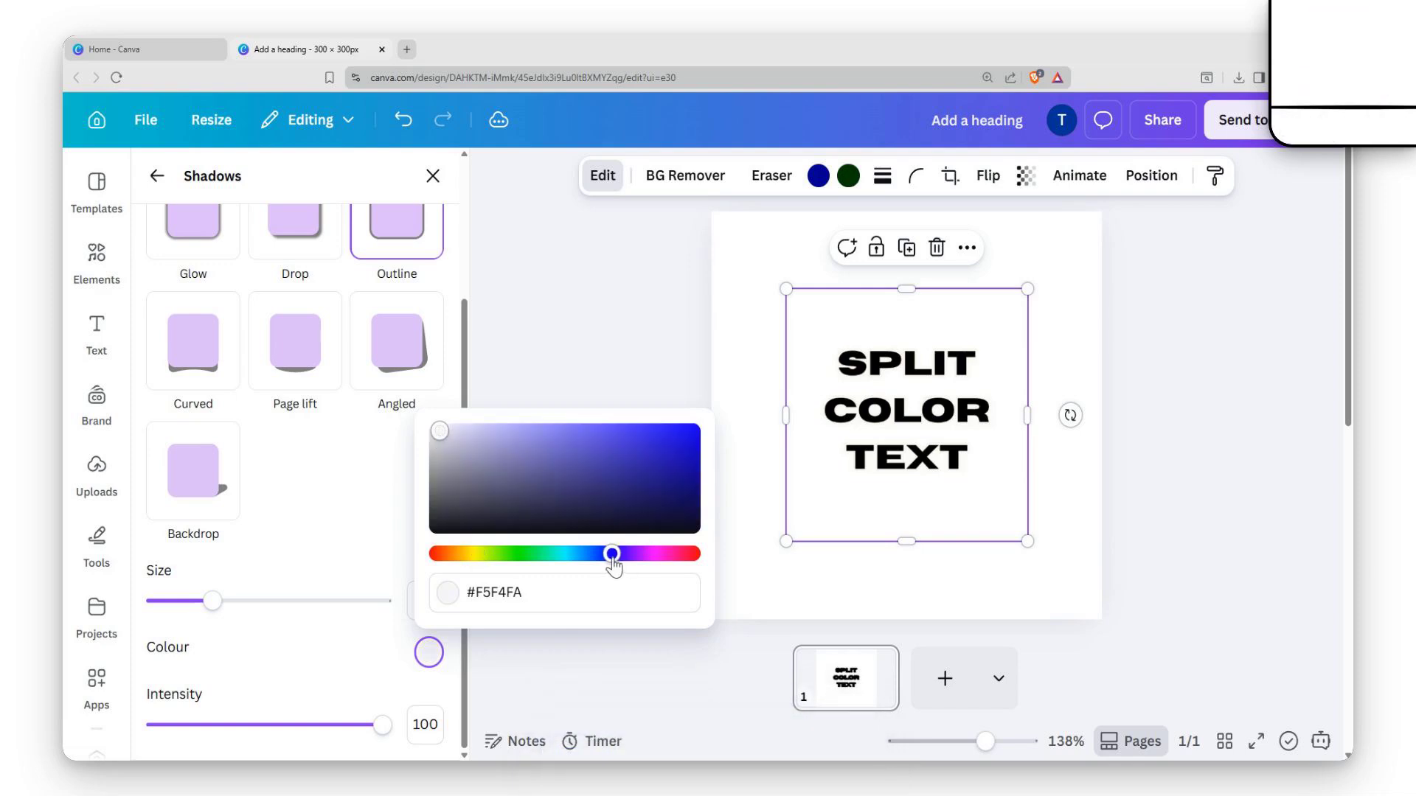
click(672, 554)
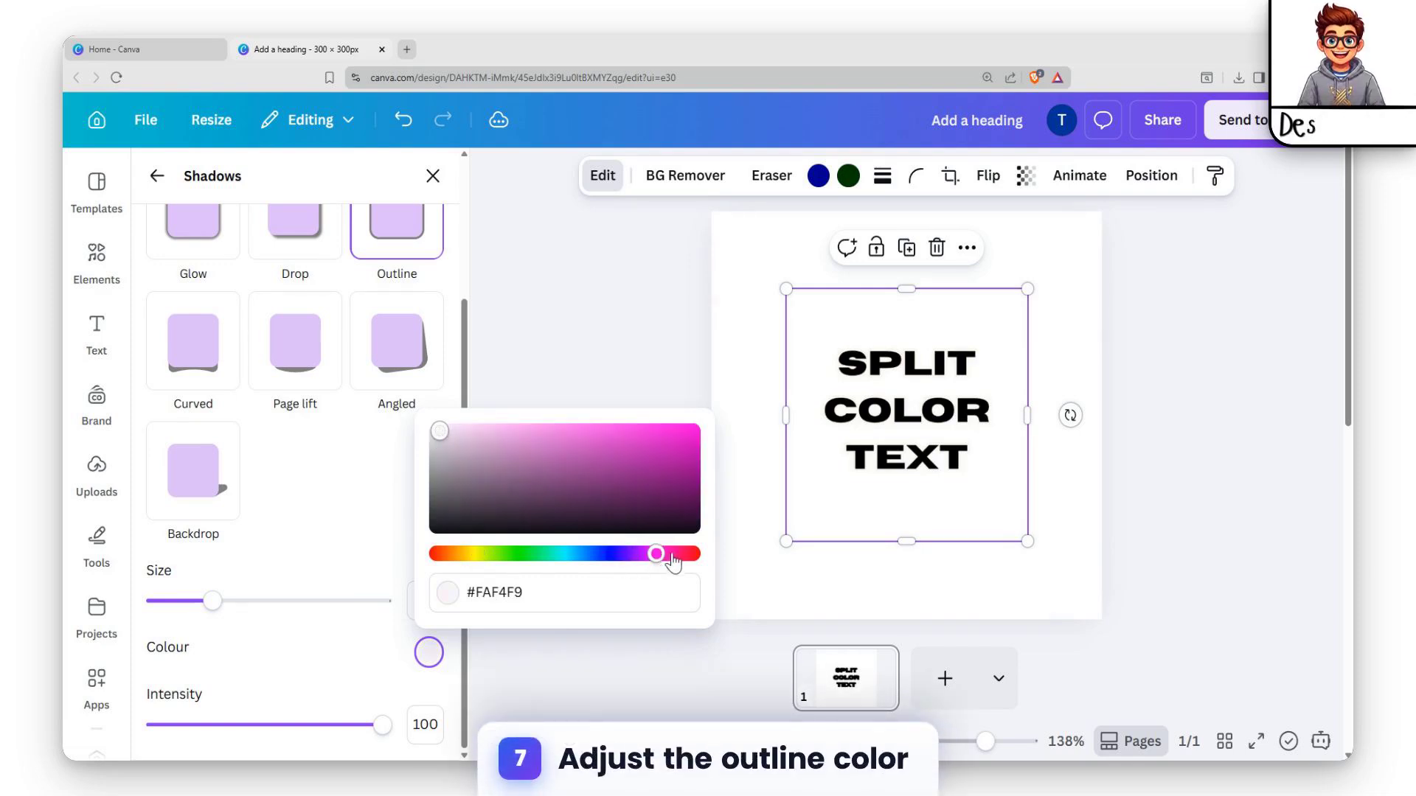
click(502, 554)
click(681, 434)
drag(685, 435, 568, 441)
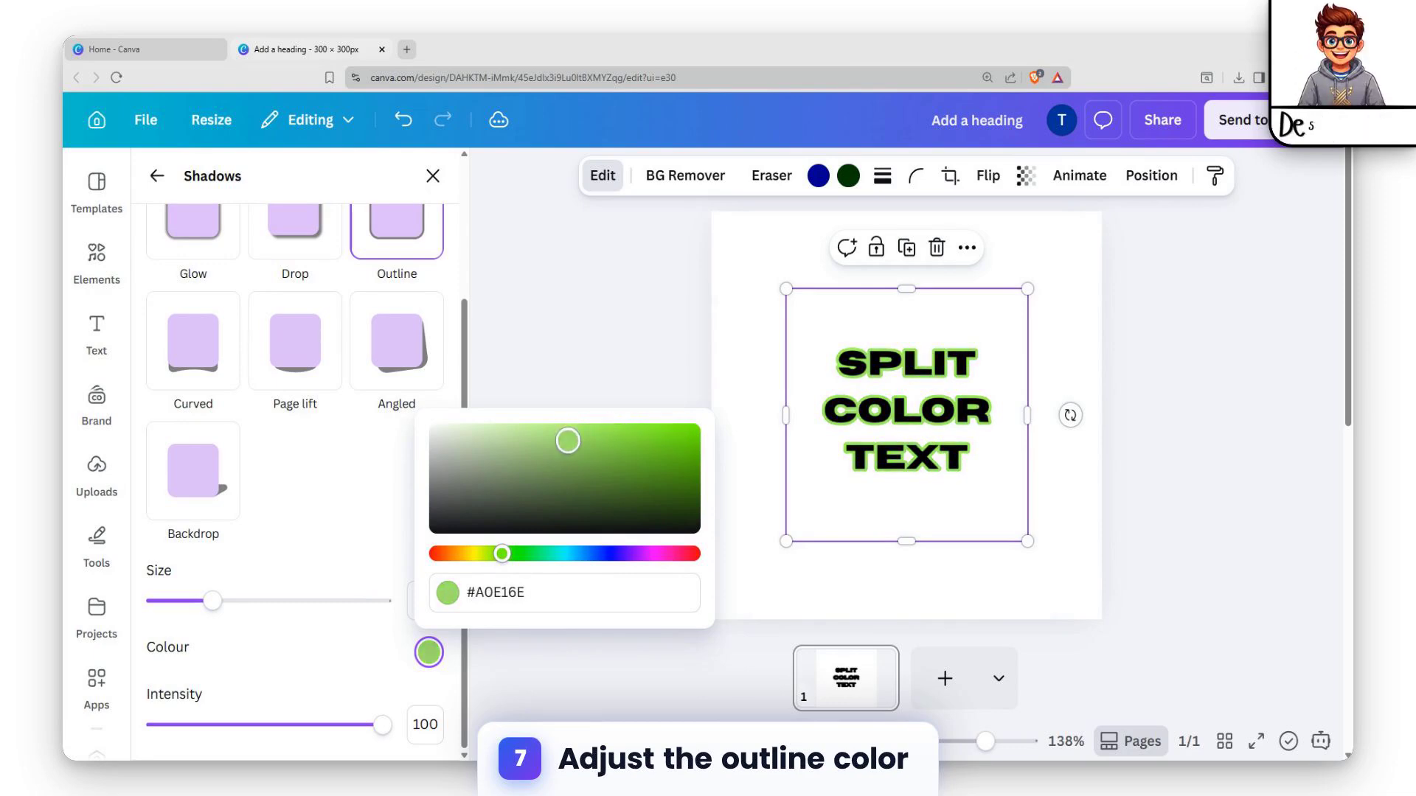
click(1063, 560)
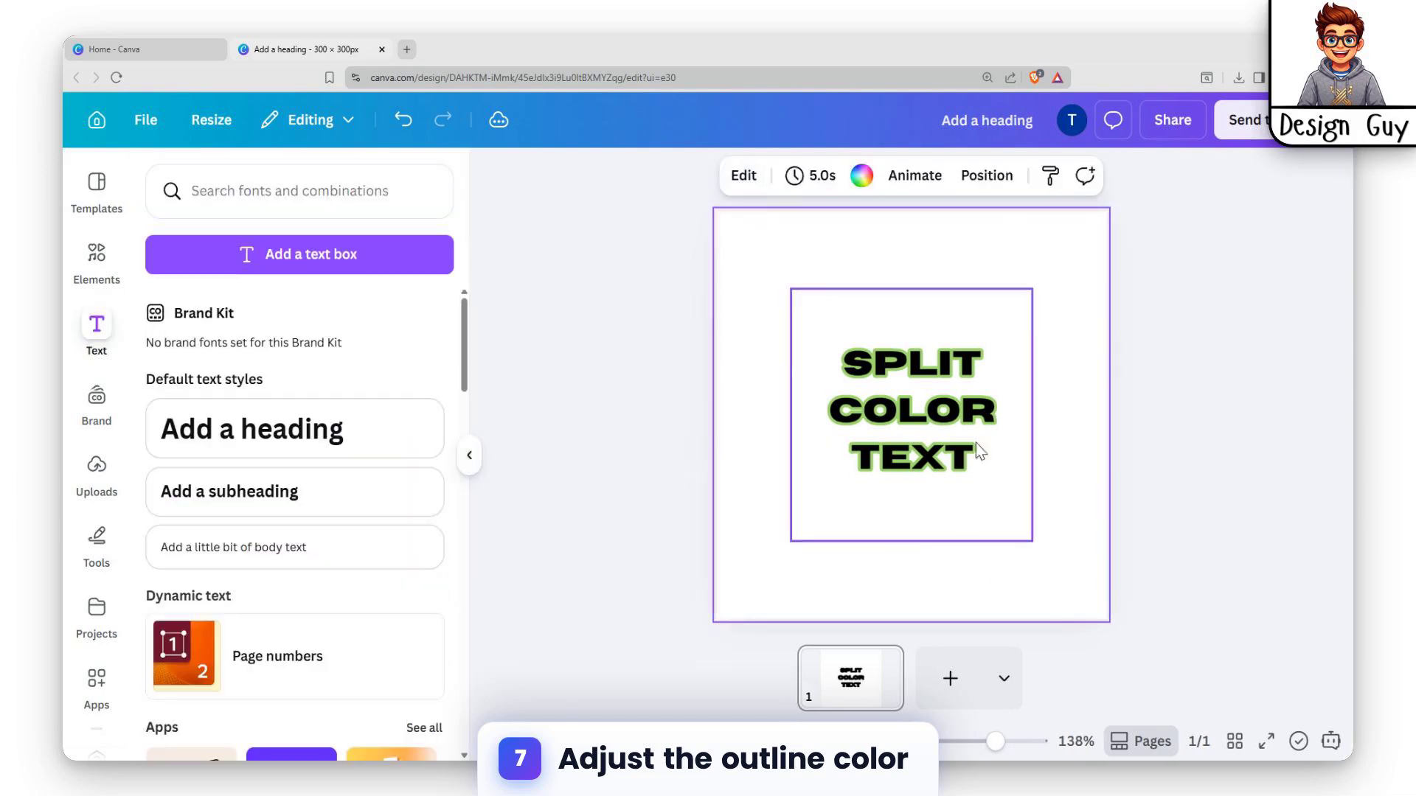
Step: Change the dark green colour of the outlined text image to the default red
click(944, 428)
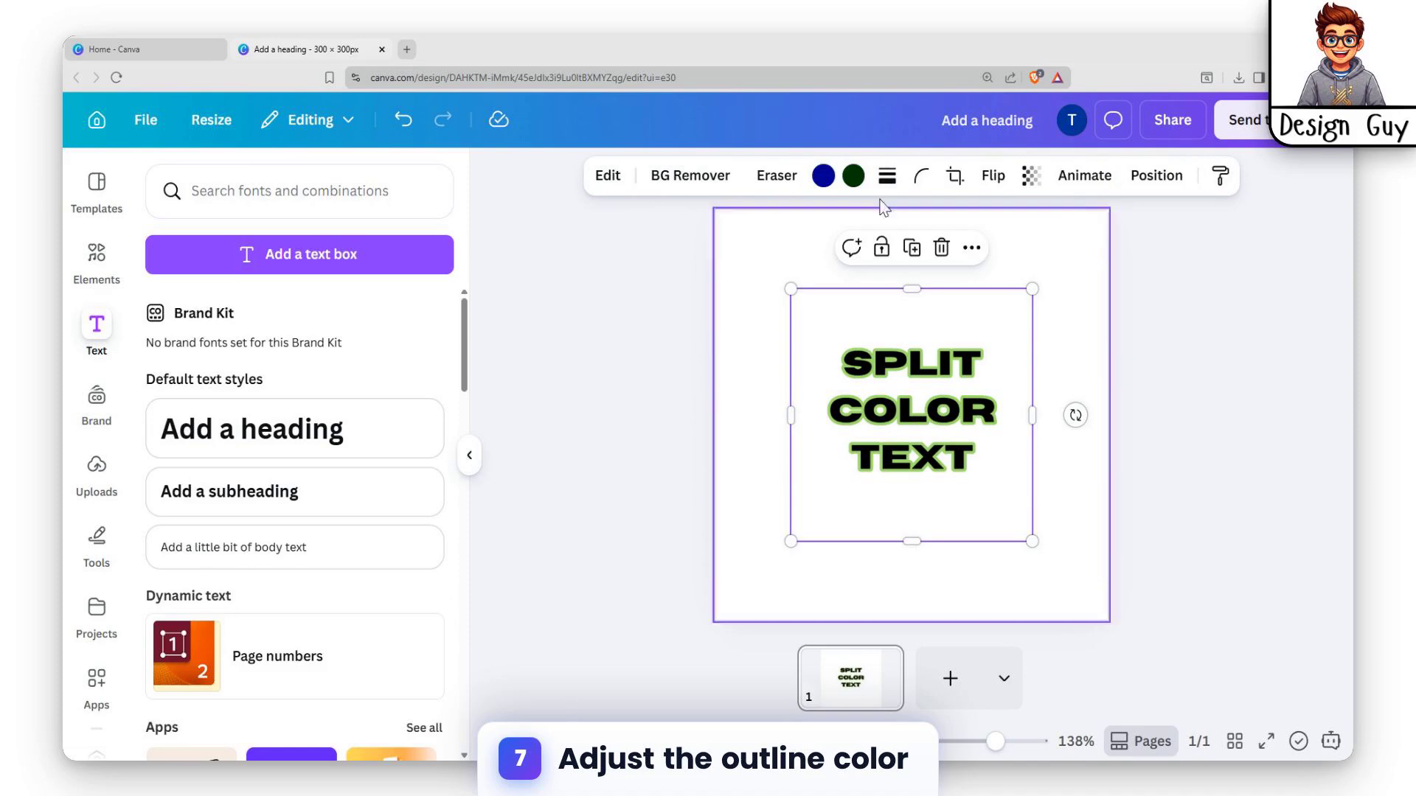
mouse_move(947, 434)
mouse_down()
mouse_move(952, 538)
mouse_move(933, 422)
mouse_move(938, 459)
mouse_move(944, 439)
mouse_up()
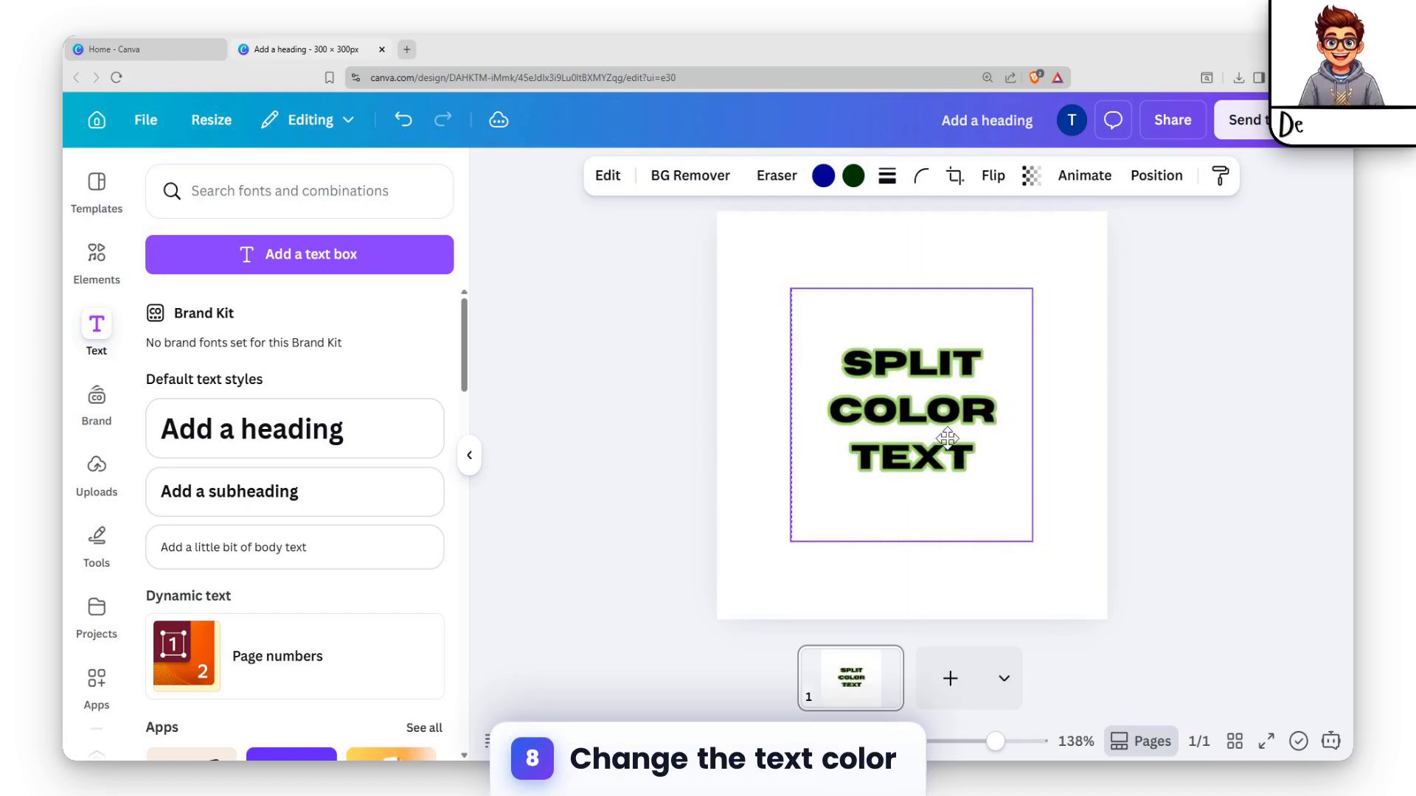
click(853, 177)
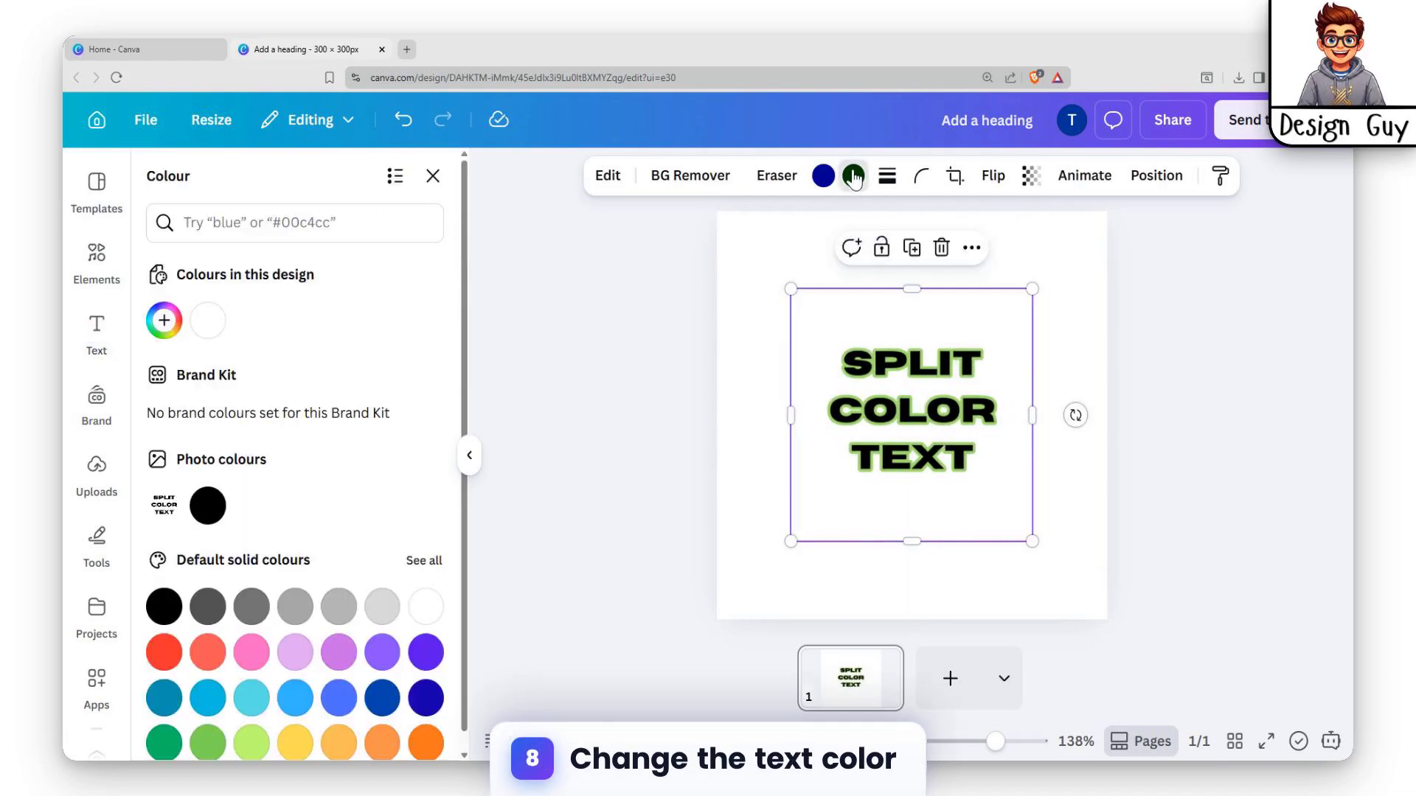
scroll(258, 568, down, 1)
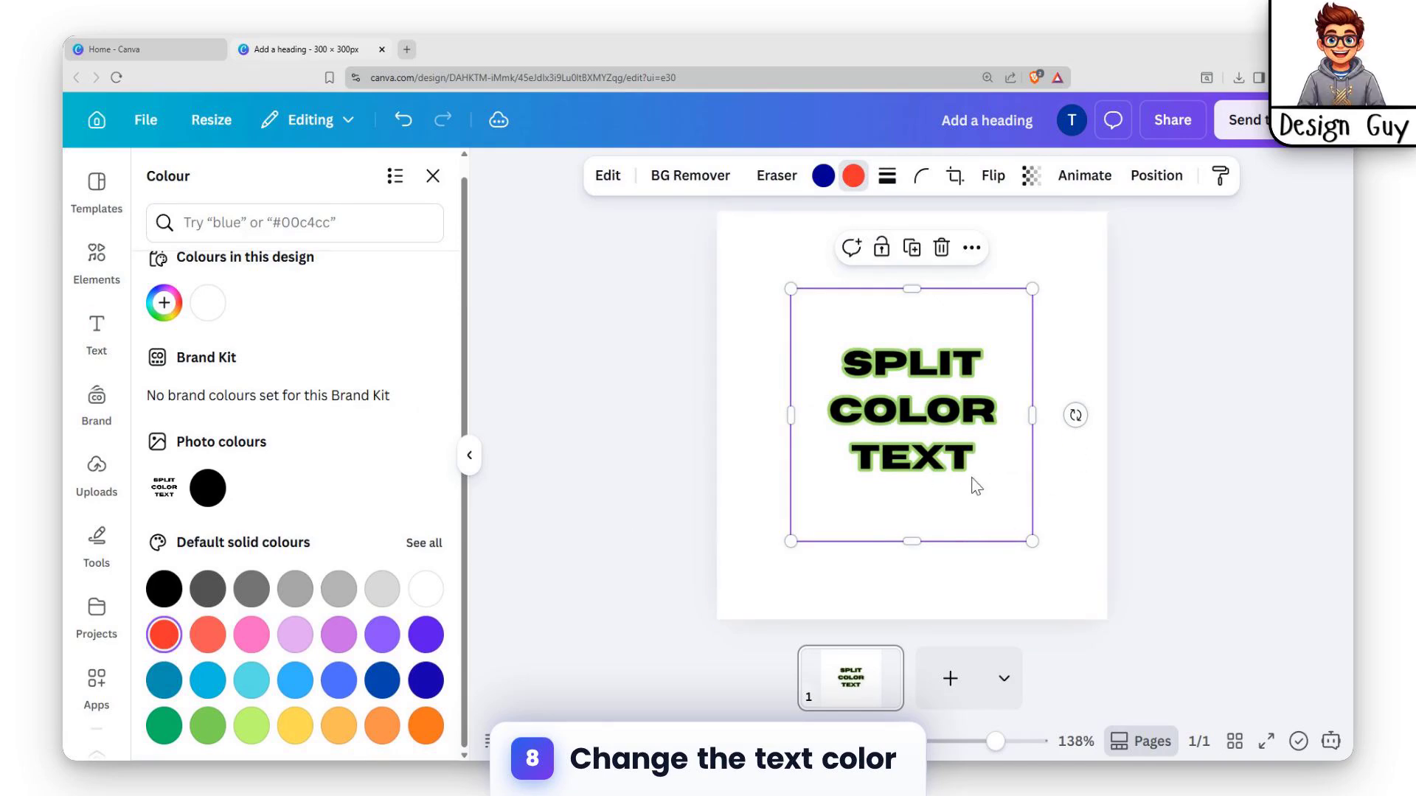
double_click(963, 458)
click(990, 582)
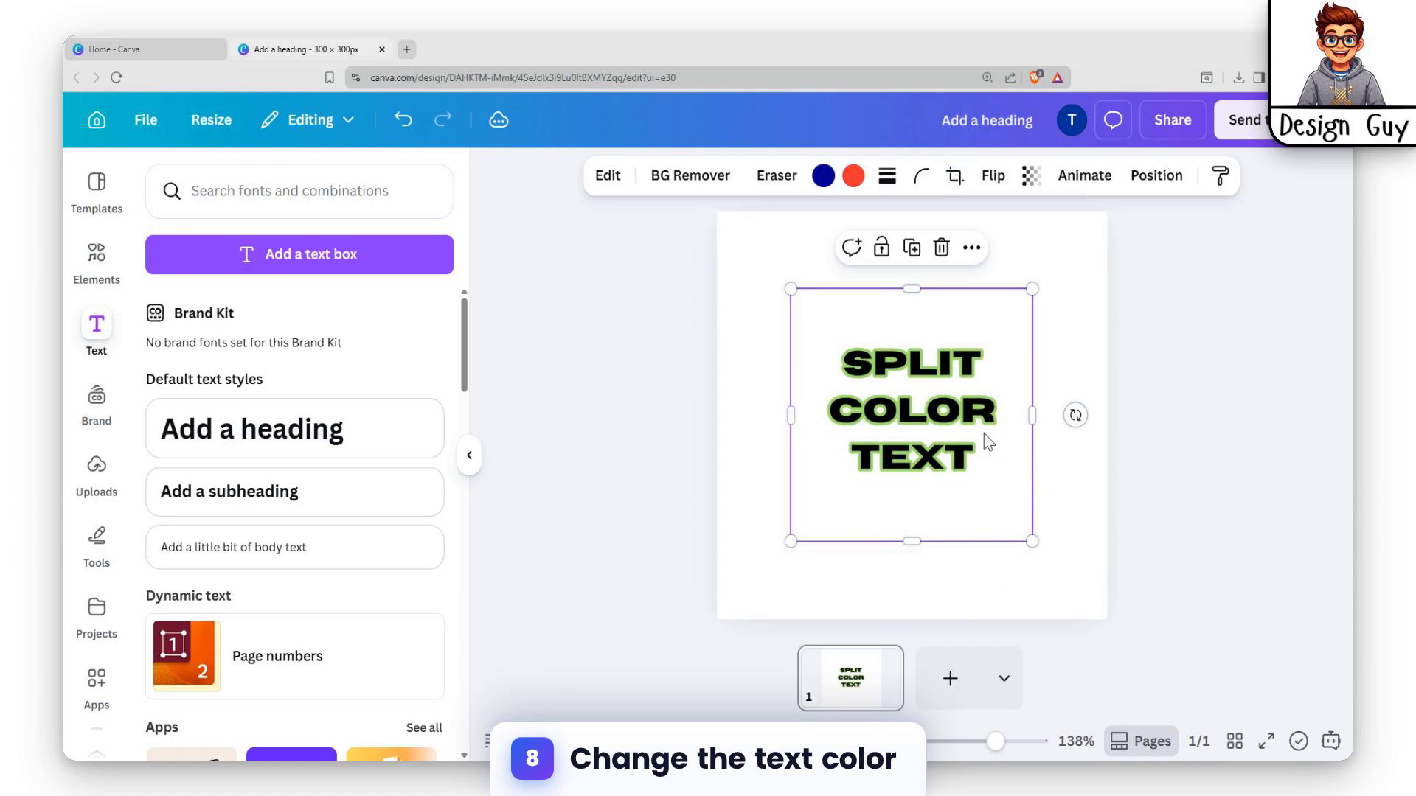
Step: Apply the Amber duotone filter to the upper, green-outlined text image
click(1082, 337)
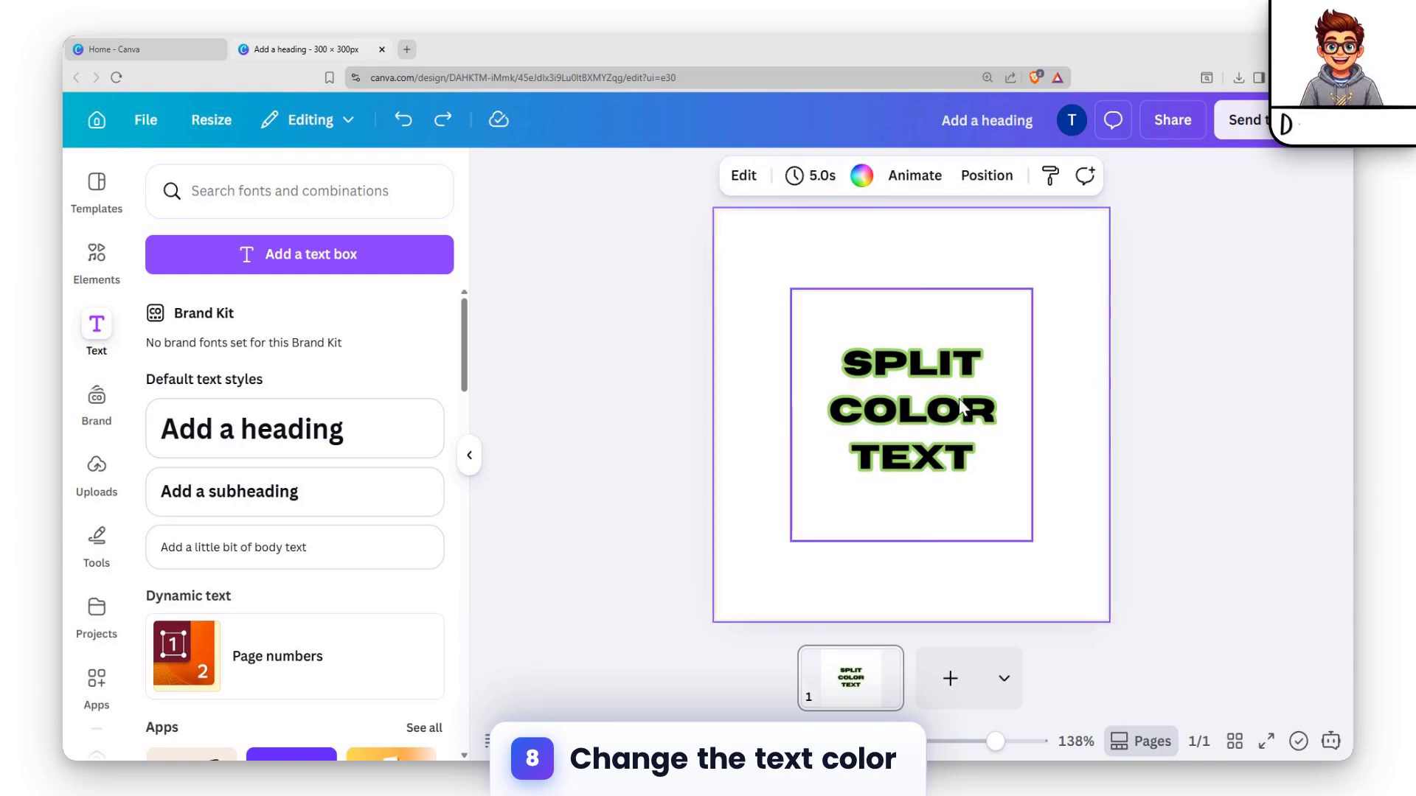
click(955, 423)
mouse_move(892, 433)
mouse_down()
mouse_move(876, 467)
mouse_move(891, 421)
mouse_up()
click(609, 175)
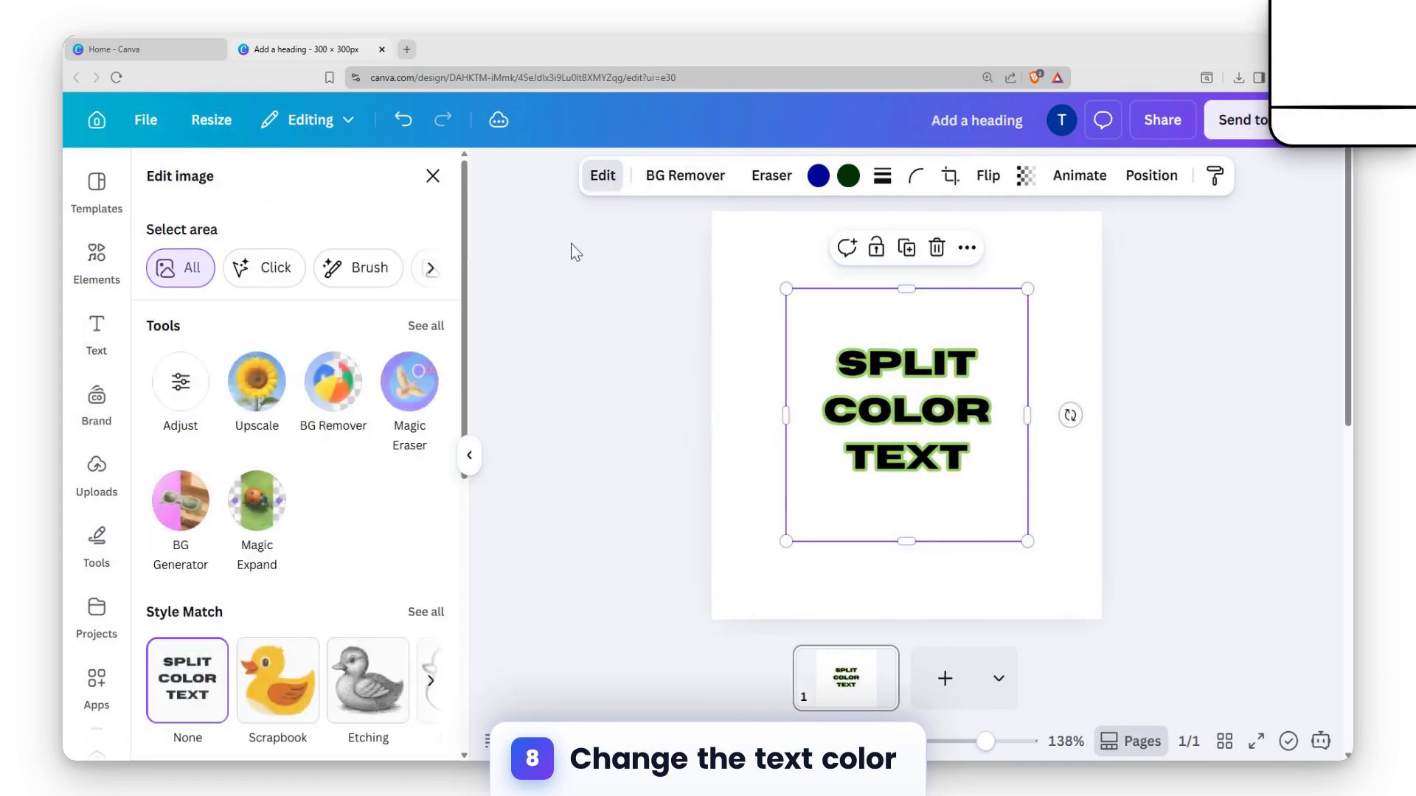
scroll(391, 373, down, 5)
click(426, 457)
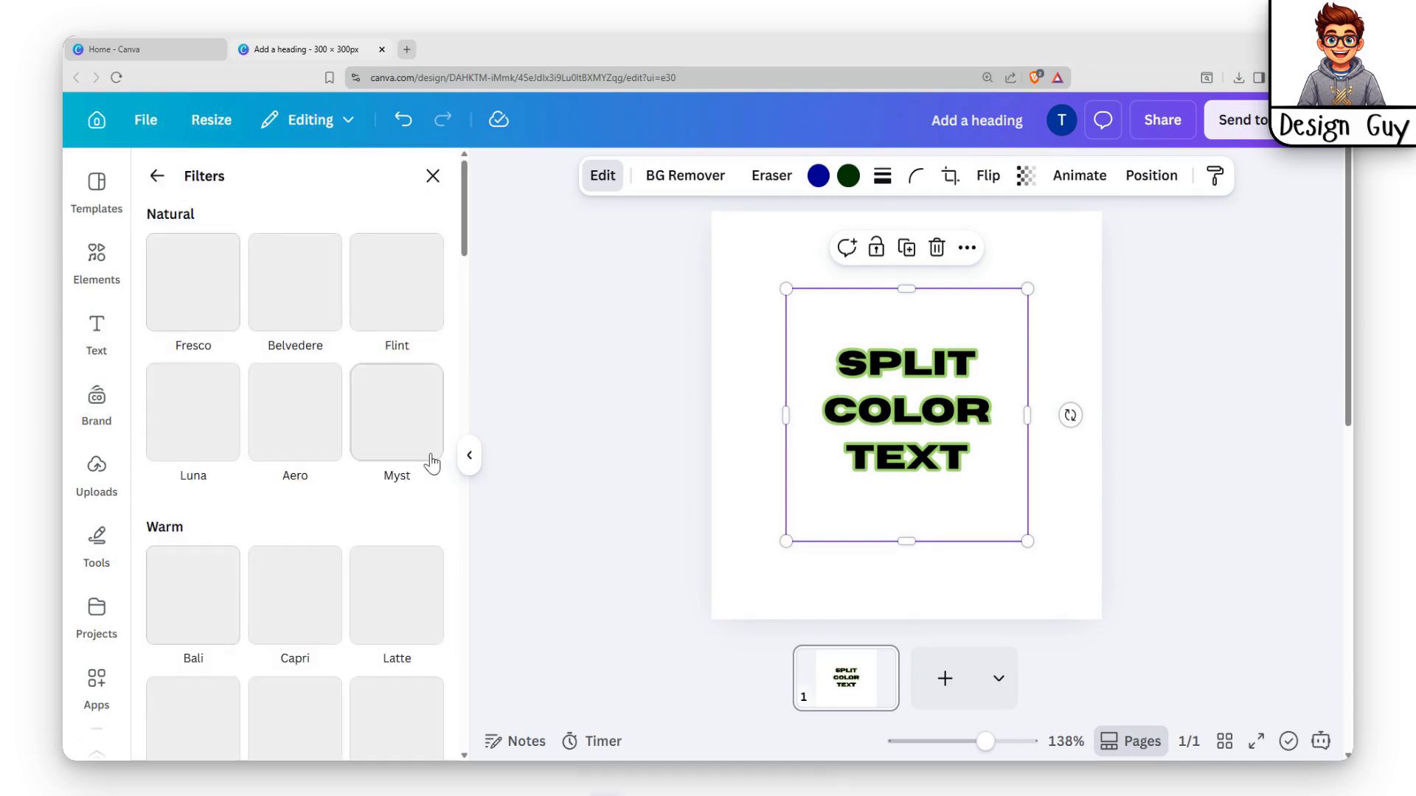
scroll(347, 501, down, 5)
scroll(310, 509, up, 2)
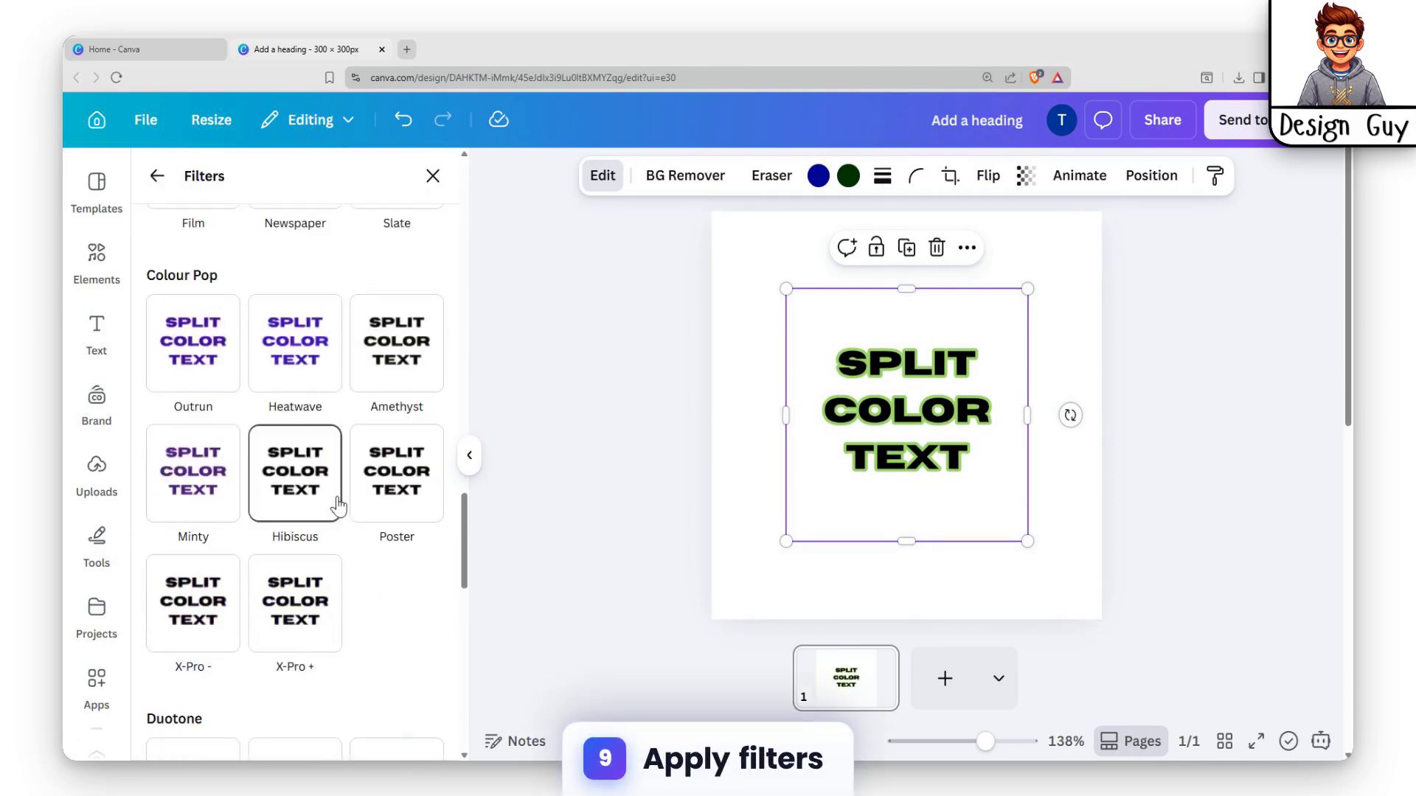
scroll(292, 399, down, 10)
scroll(332, 417, up, 3)
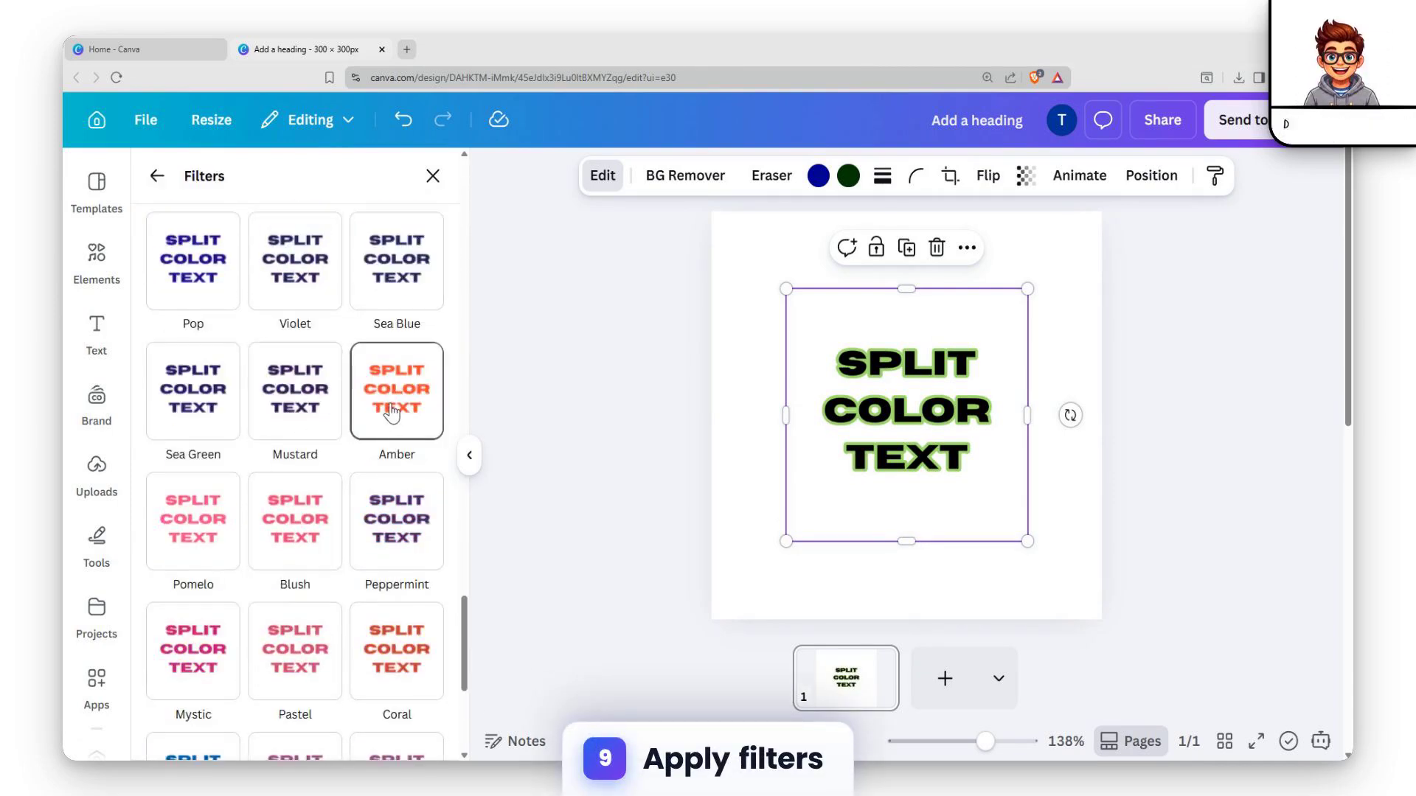
click(395, 410)
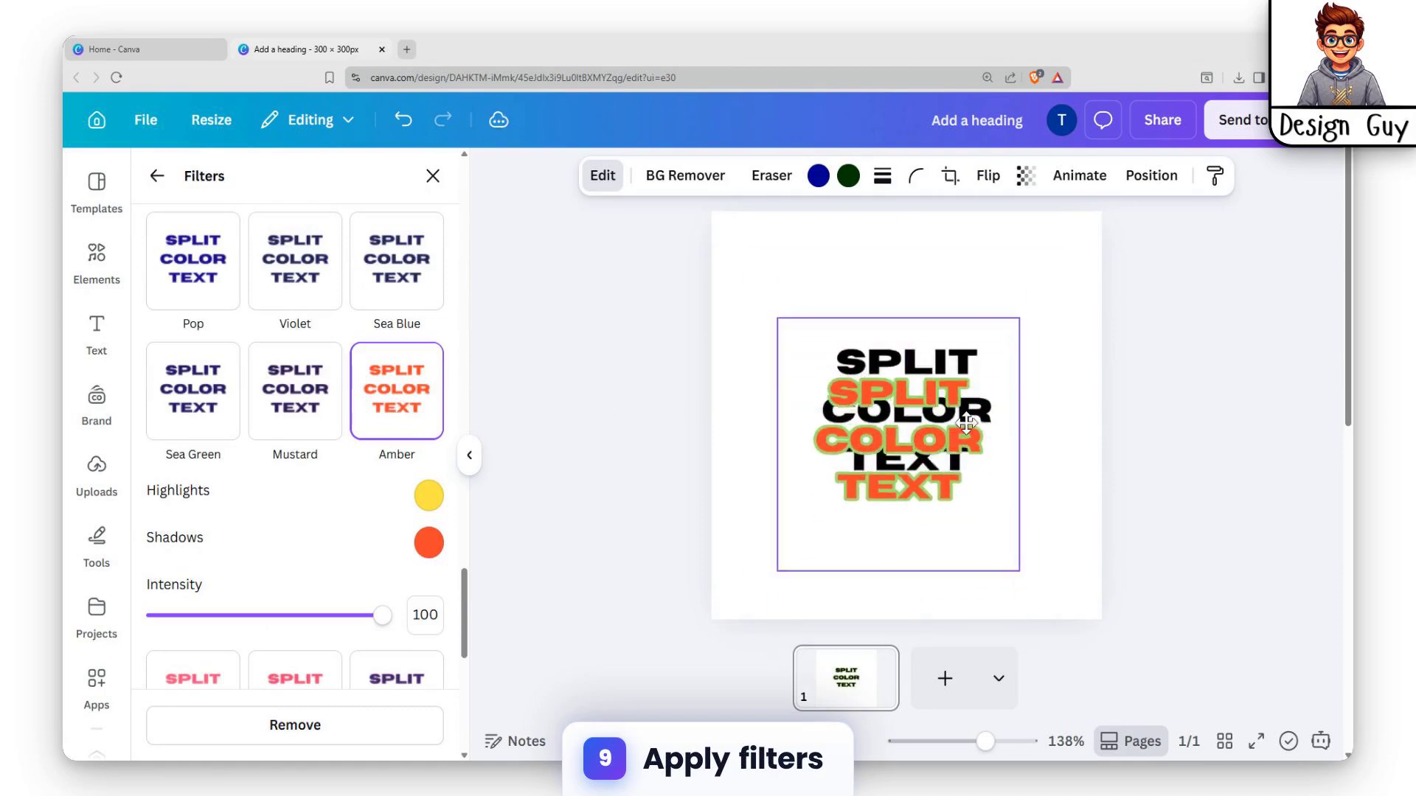
Step: Change the Amber filter's Shadows colour to a slightly pinkish red
scroll(409, 446, down, 2)
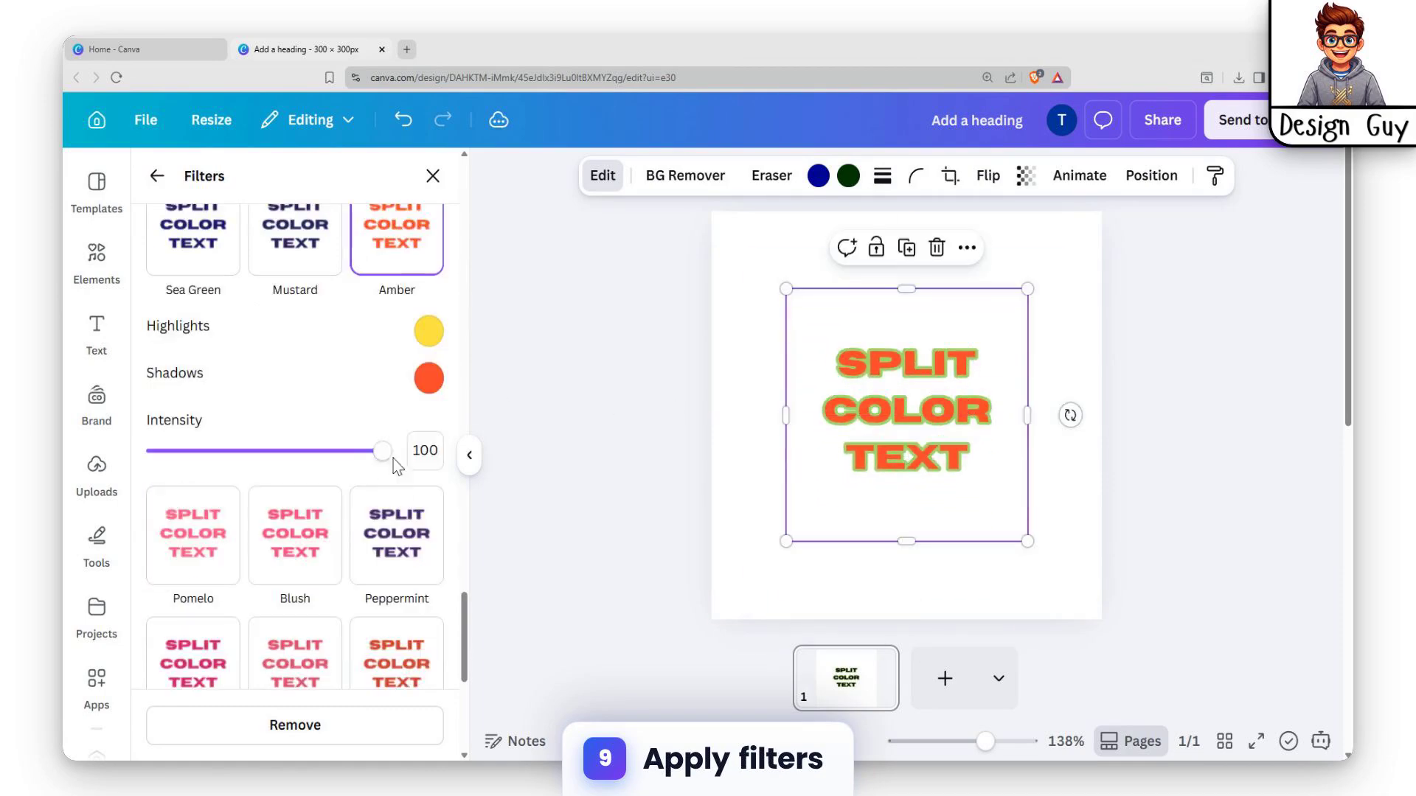
click(435, 381)
drag(518, 547, 685, 552)
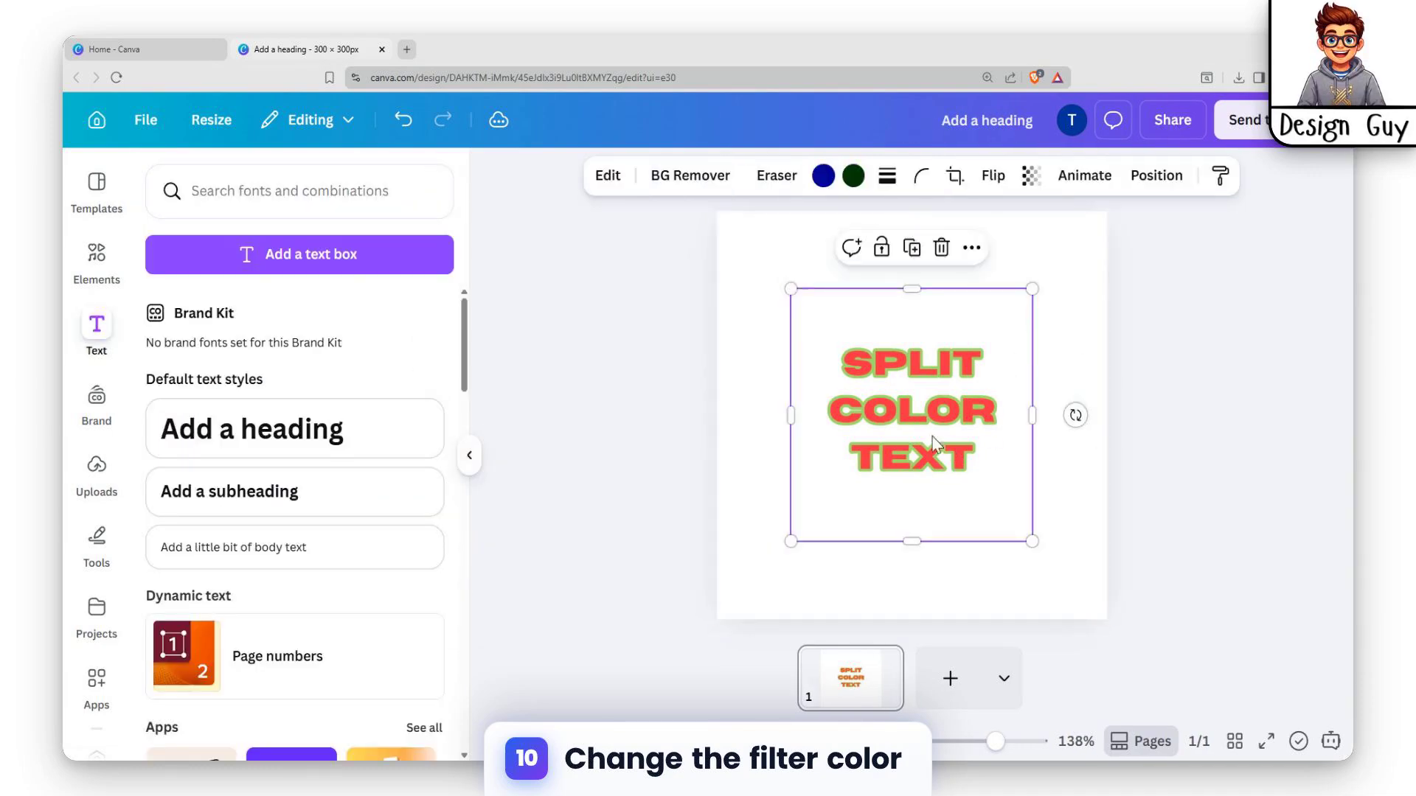
Step: Crop the red text image from below so it covers only the upper half of the word SPLIT
mouse_move(914, 399)
mouse_down()
mouse_move(910, 453)
mouse_move(920, 403)
mouse_up()
drag(915, 542, 917, 366)
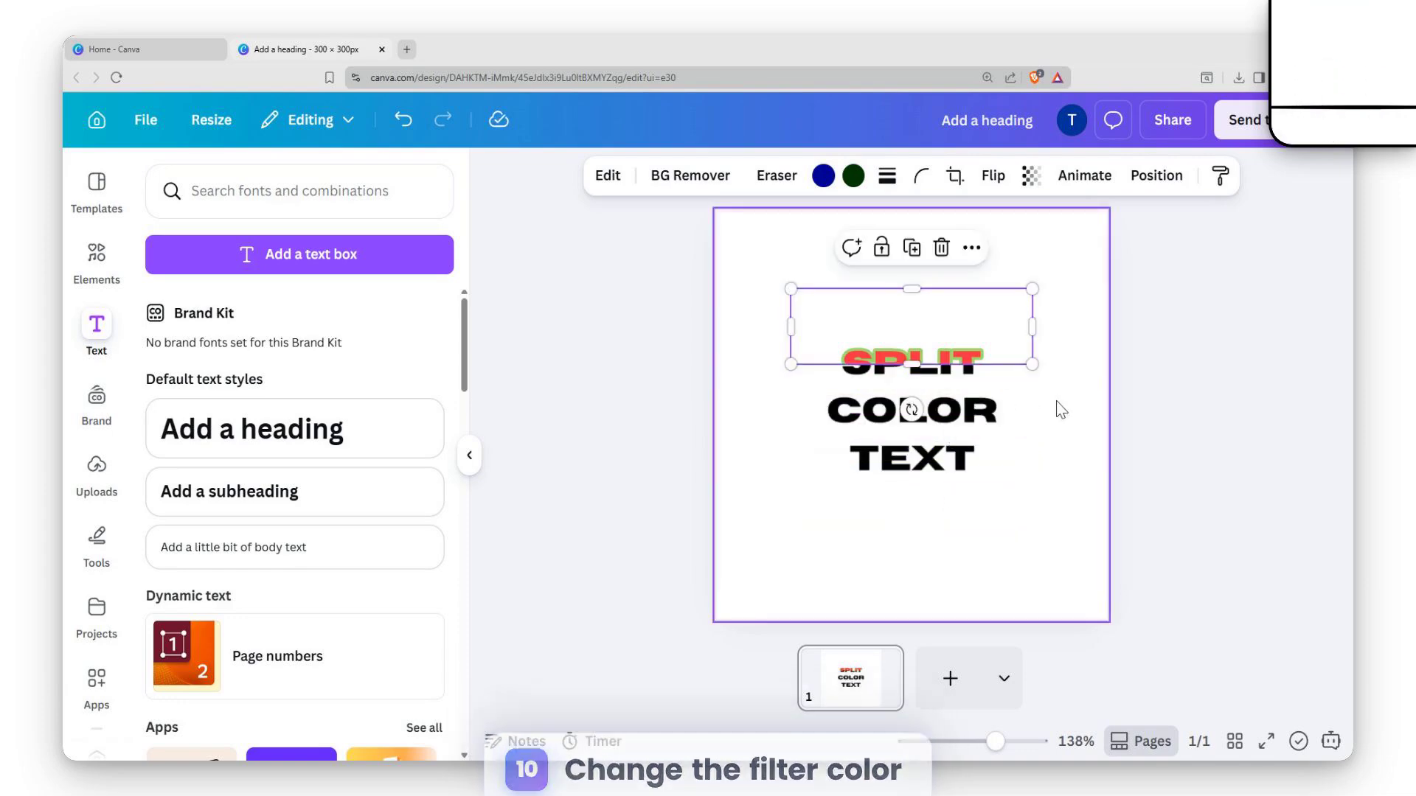
click(1058, 406)
click(988, 336)
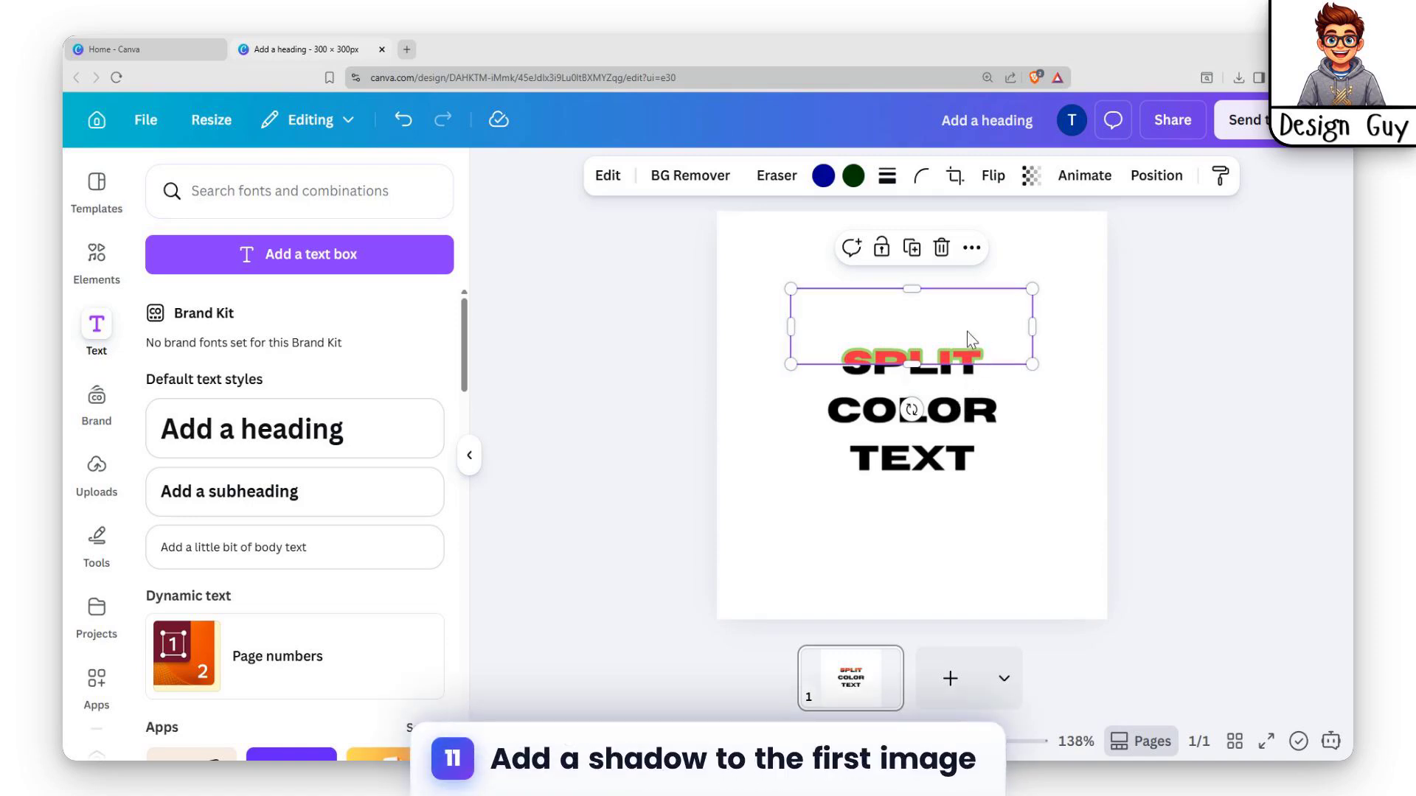
Step: Apply the Outline shadow effect to the black text image underneath
click(960, 385)
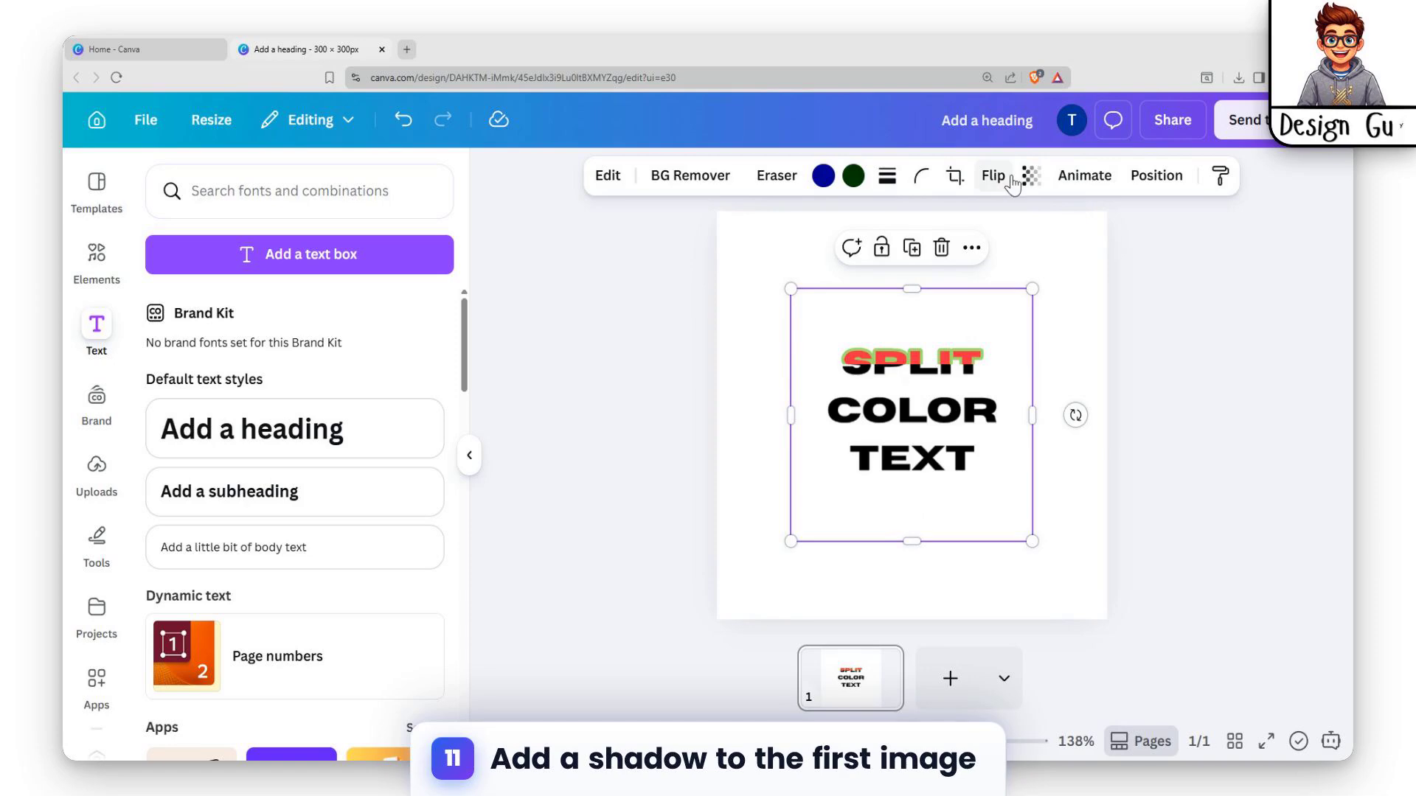
click(607, 177)
scroll(354, 332, down, 3)
scroll(361, 389, up, 2)
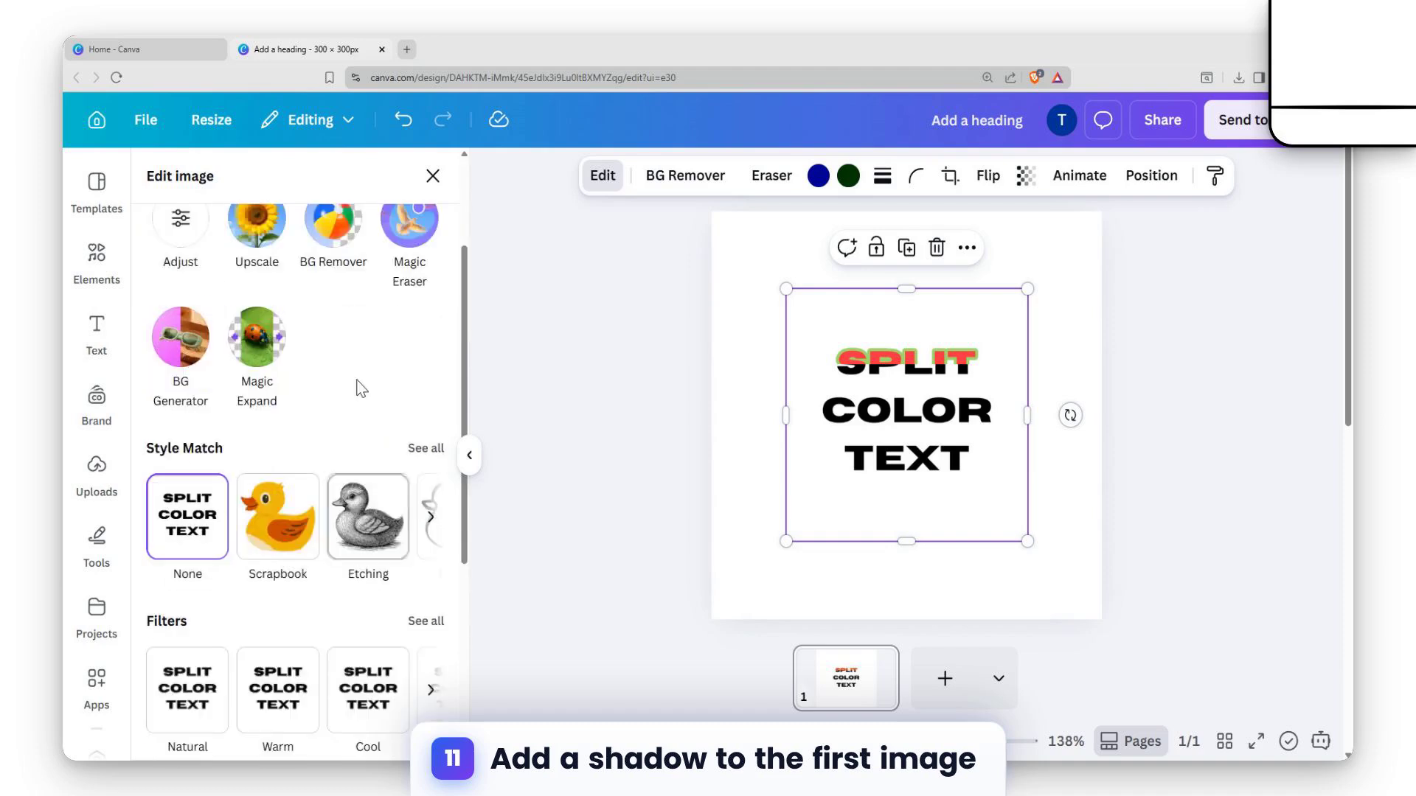
scroll(354, 411, down, 5)
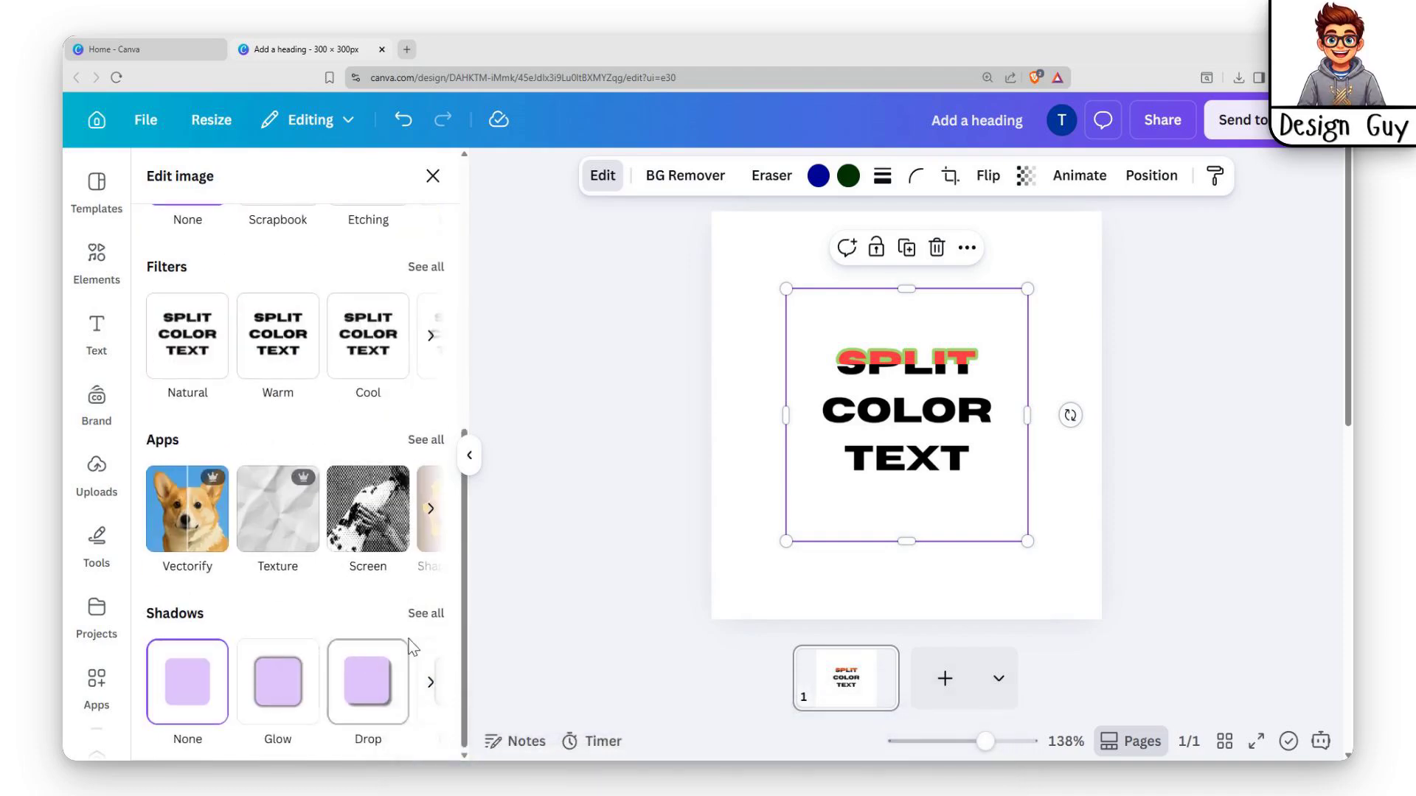
click(427, 617)
click(411, 454)
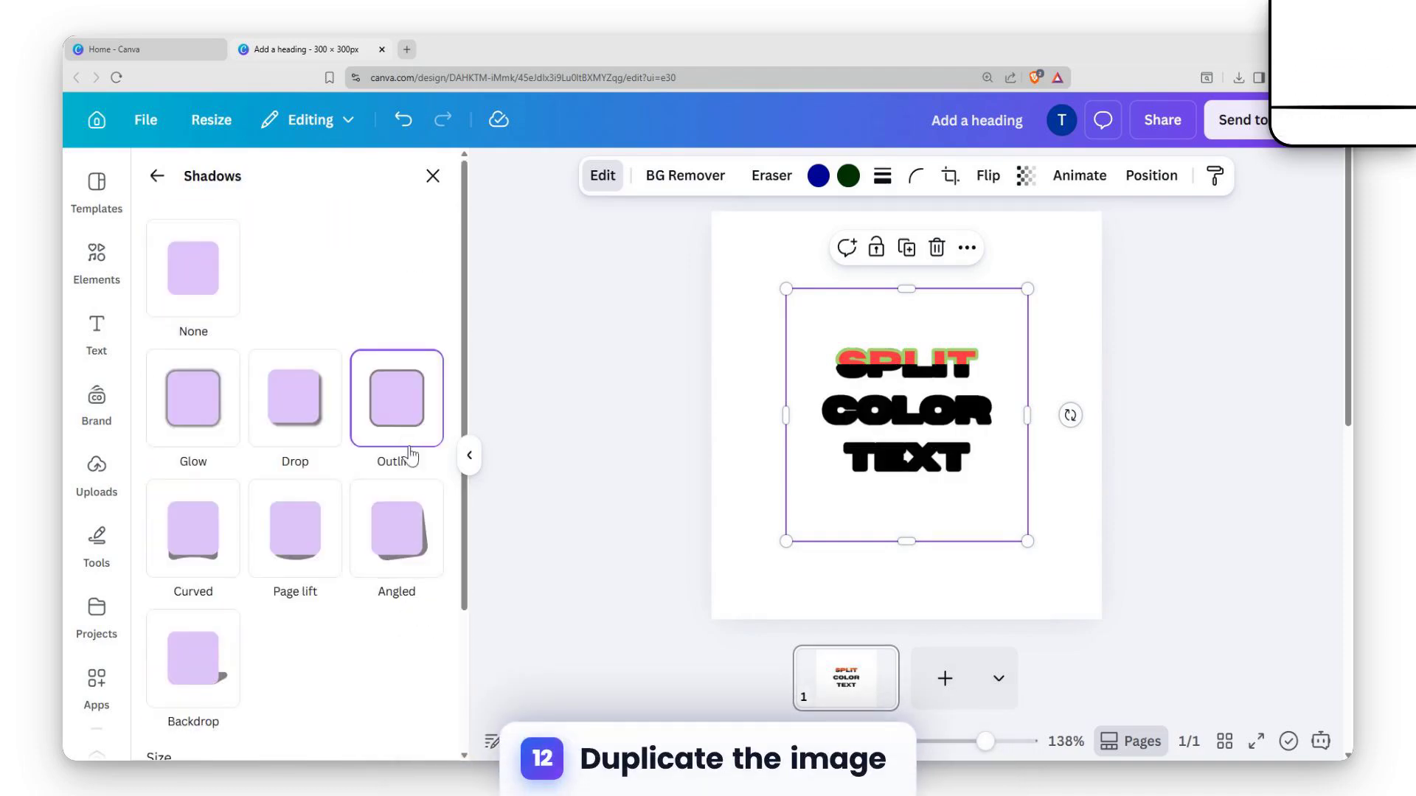
Step: Set the black text image's outline shadow colour to bright yellow and deselect the image
scroll(394, 558, down, 3)
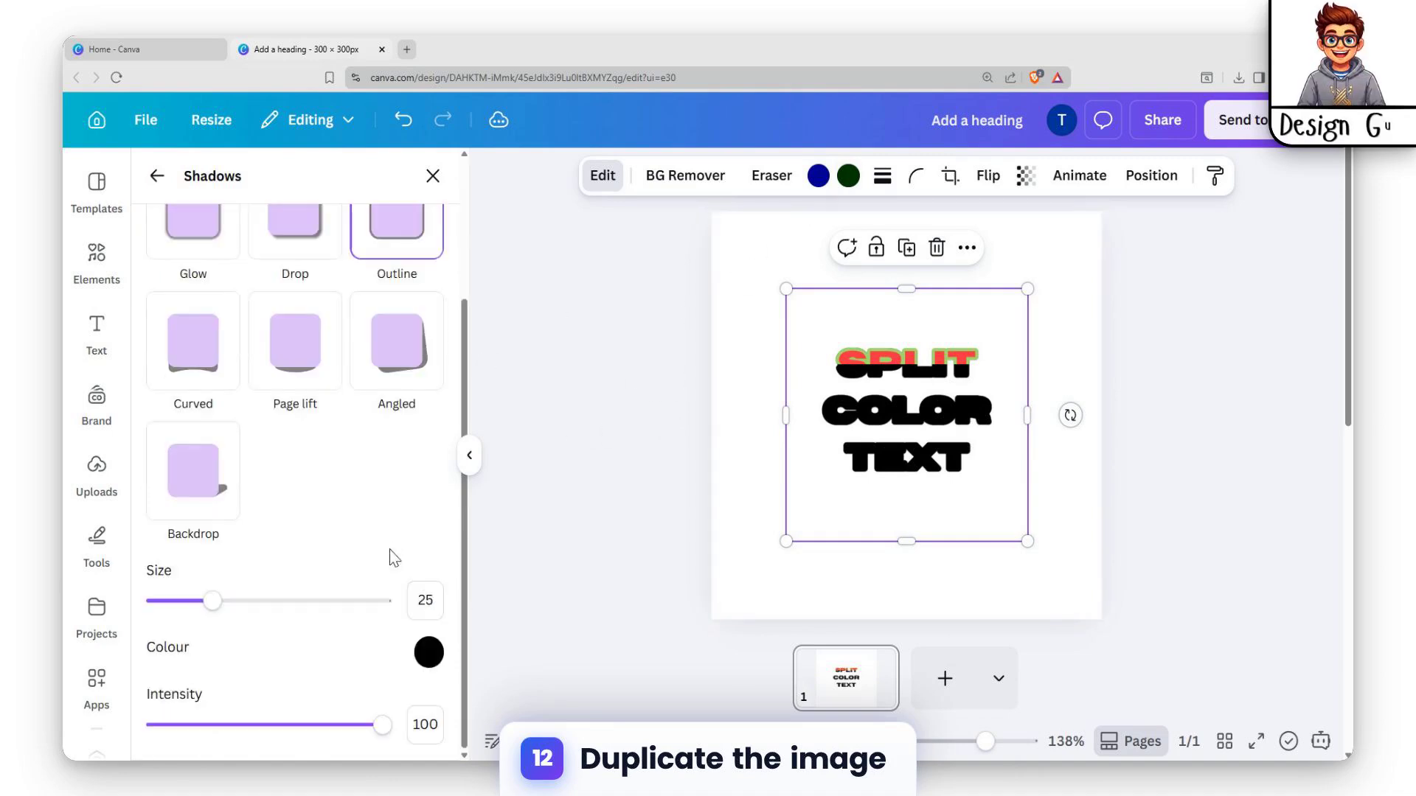
click(428, 650)
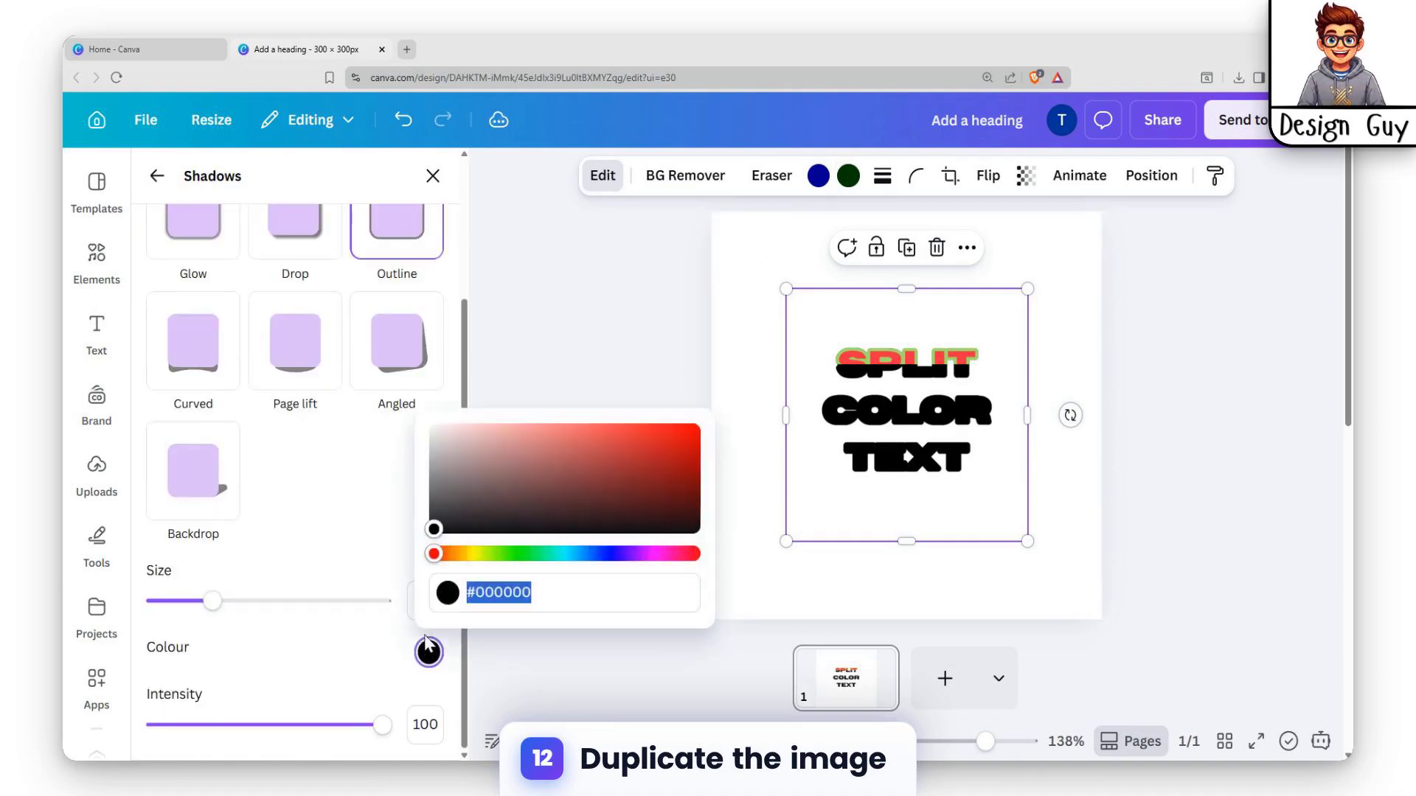
click(475, 555)
drag(655, 443, 695, 442)
click(1070, 373)
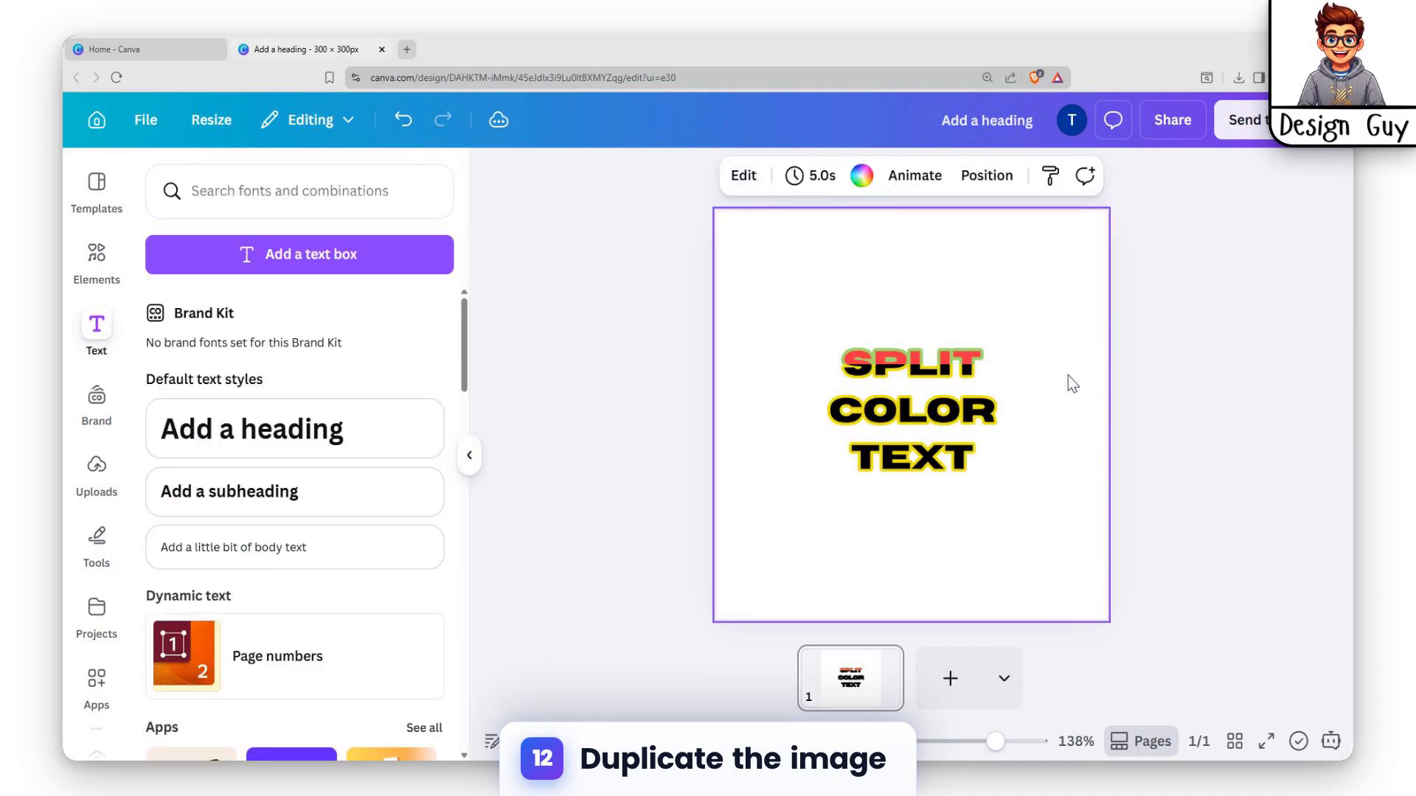
Step: Duplicate the cropped red image over the original and crop the copy to the upper half of the word COLOR
key(t)
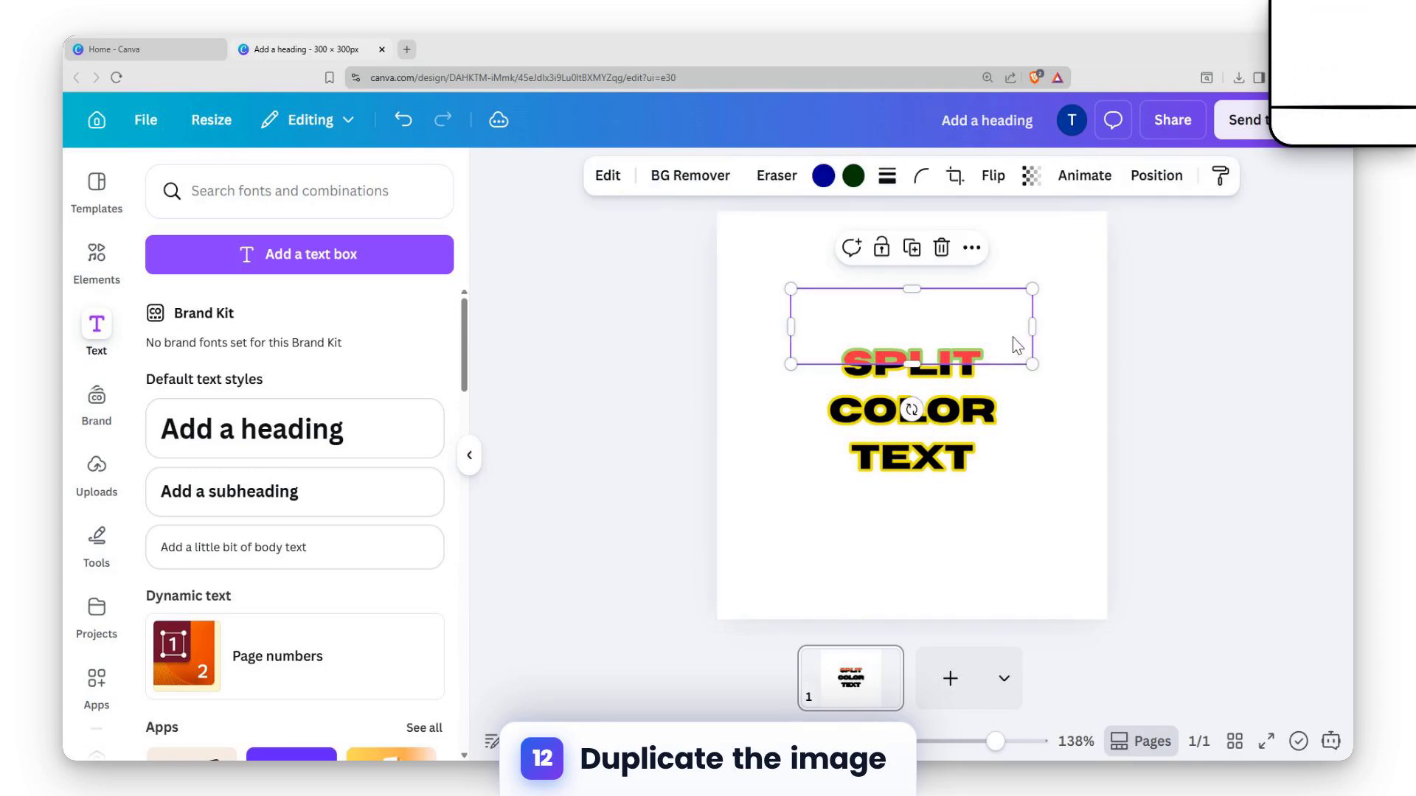
key(ctrl+d)
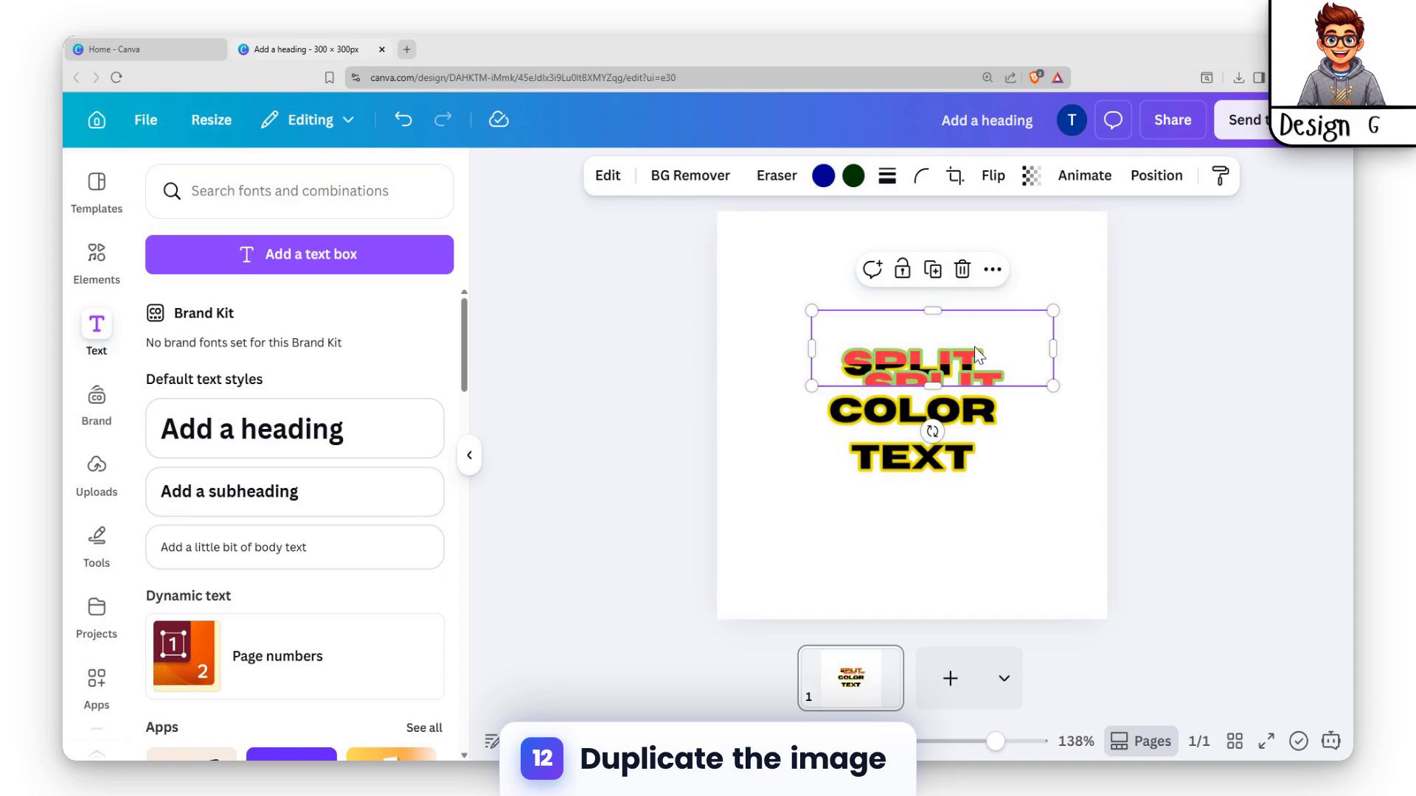
drag(974, 347, 918, 406)
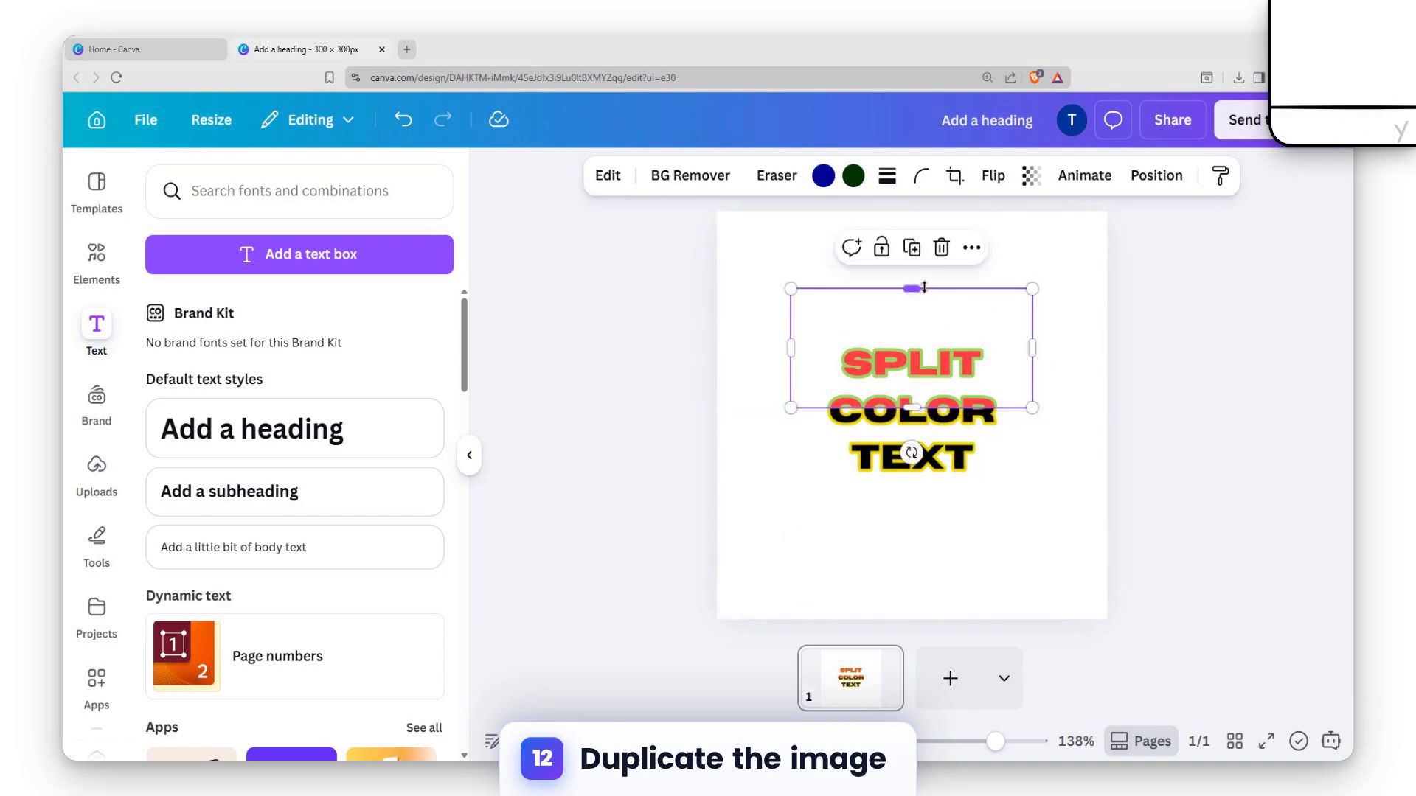
drag(918, 288, 919, 387)
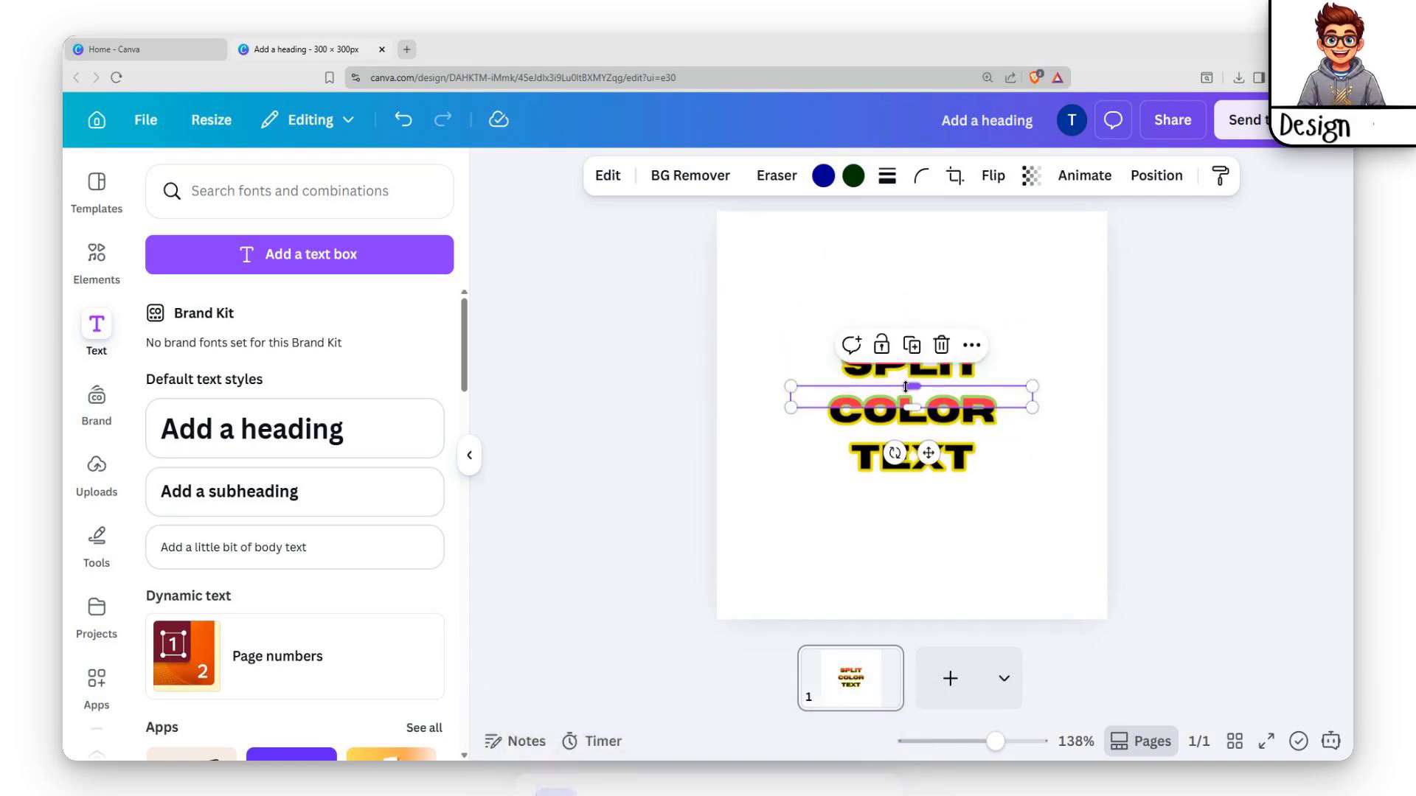
click(1073, 360)
Step: Duplicate the red COLOR strip in place and crop the copy to the upper half of the word TEXT
click(996, 392)
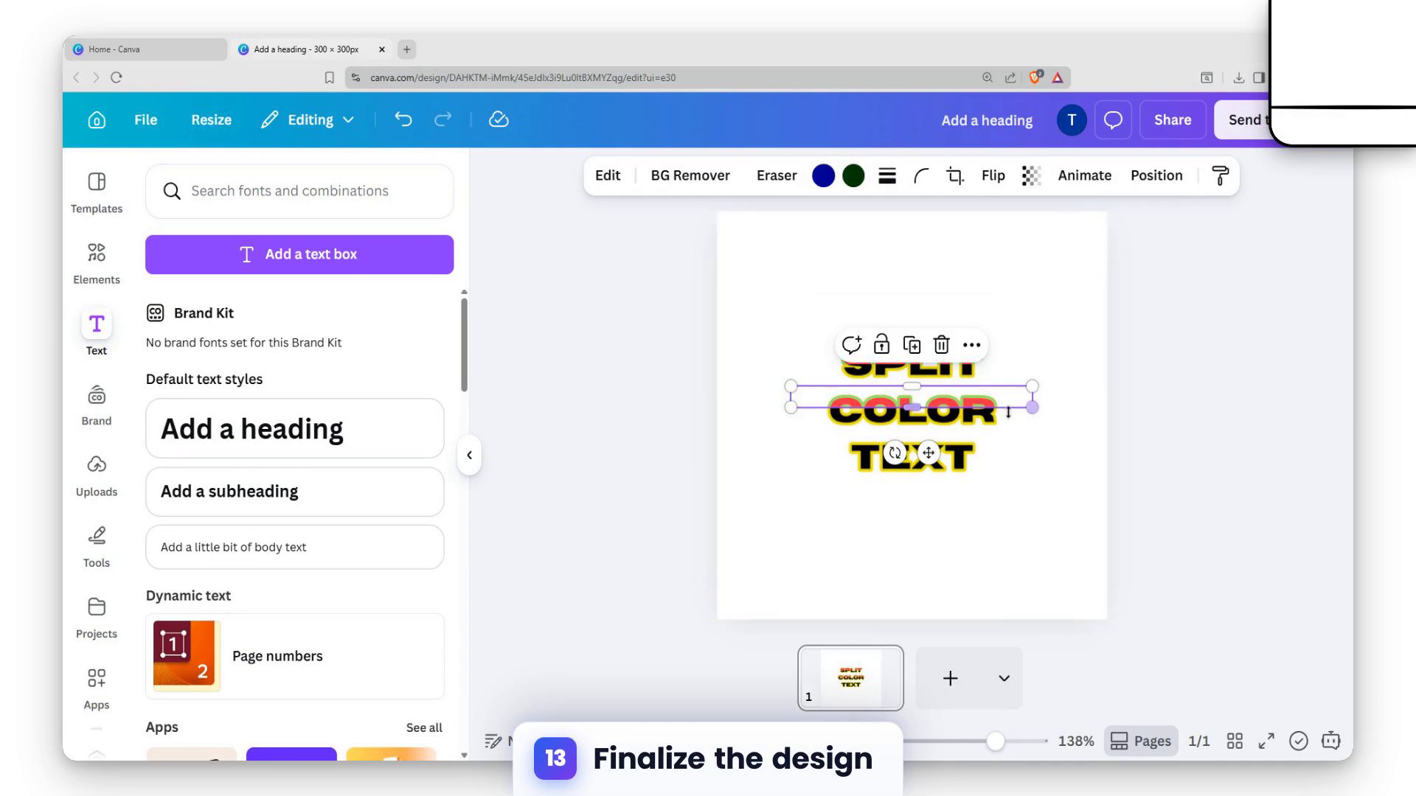
drag(903, 399, 918, 457)
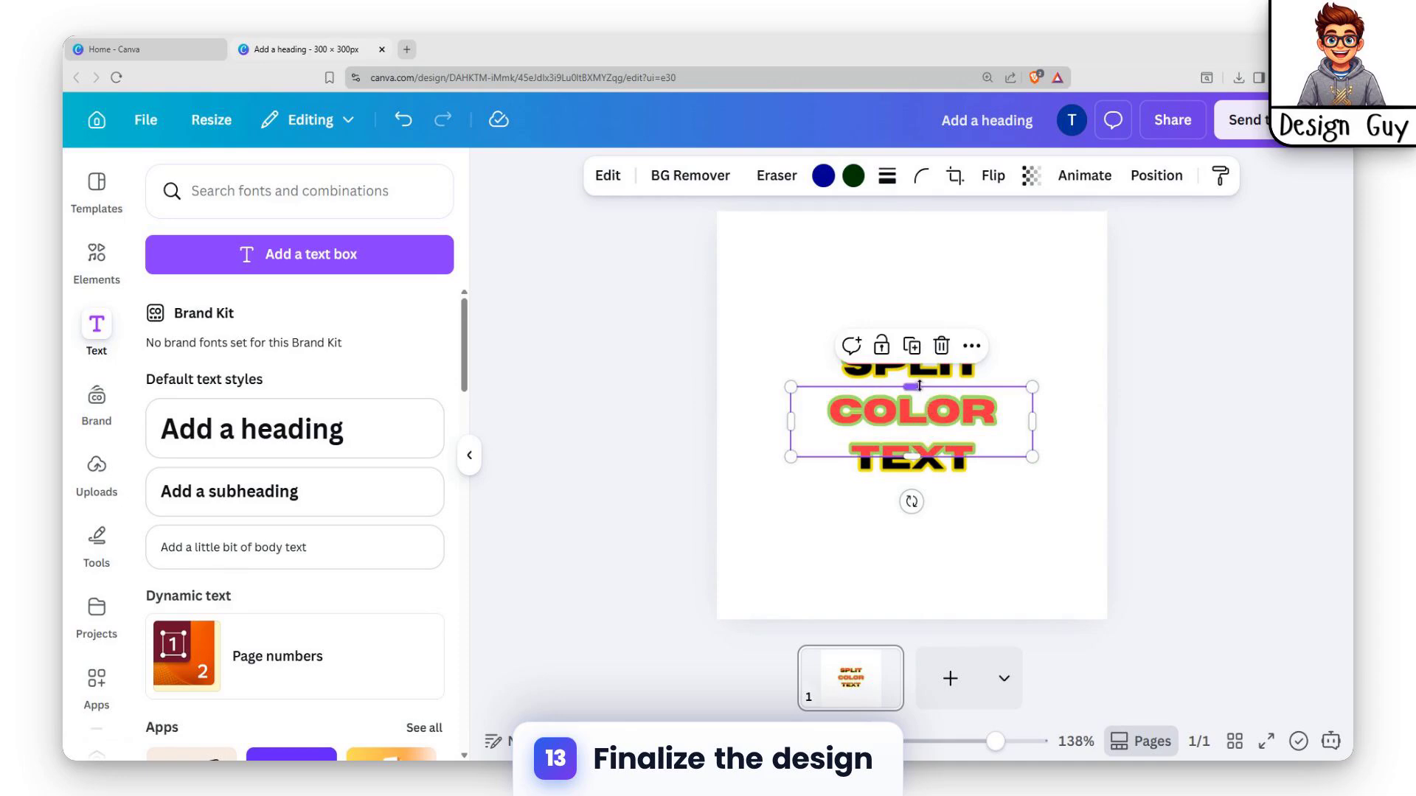
drag(918, 389, 919, 438)
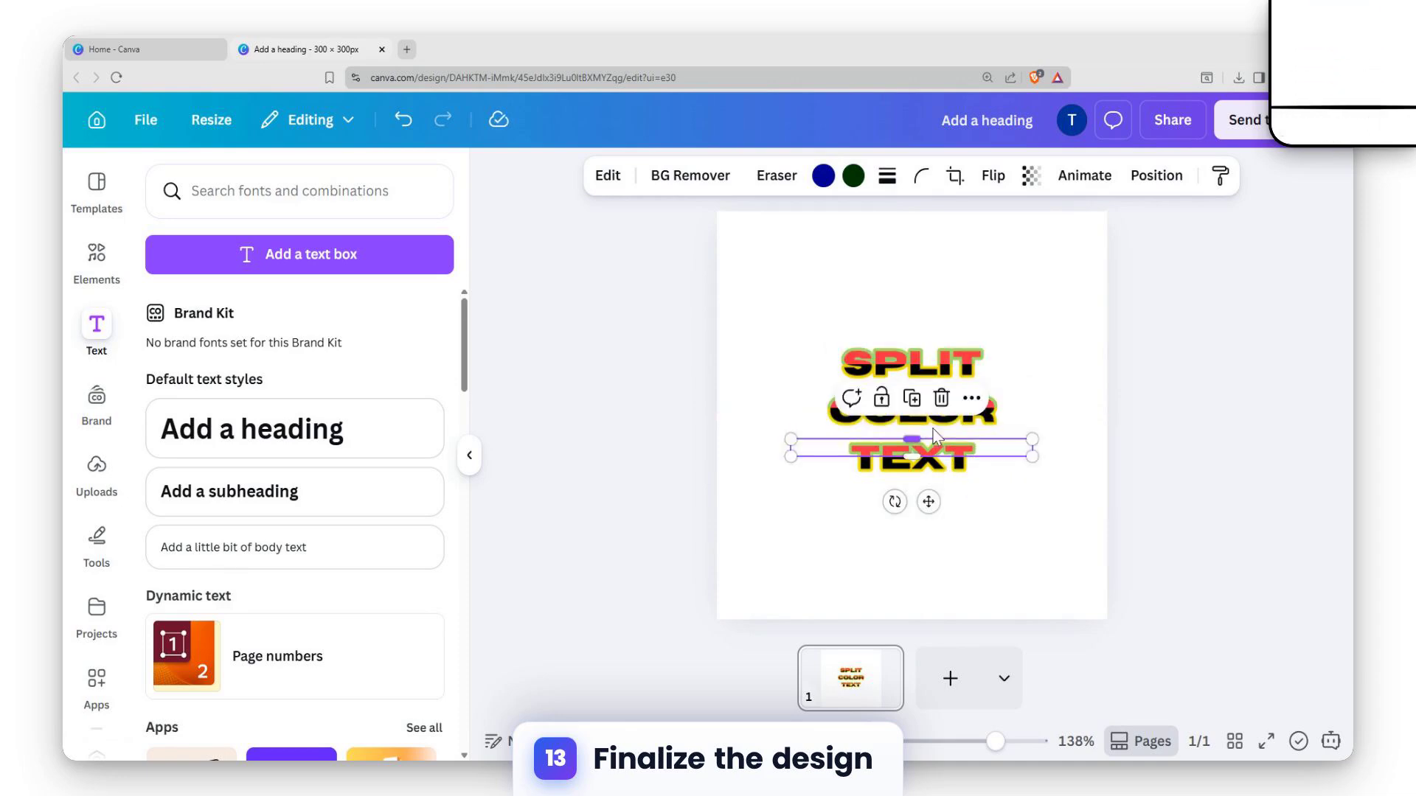
click(1067, 372)
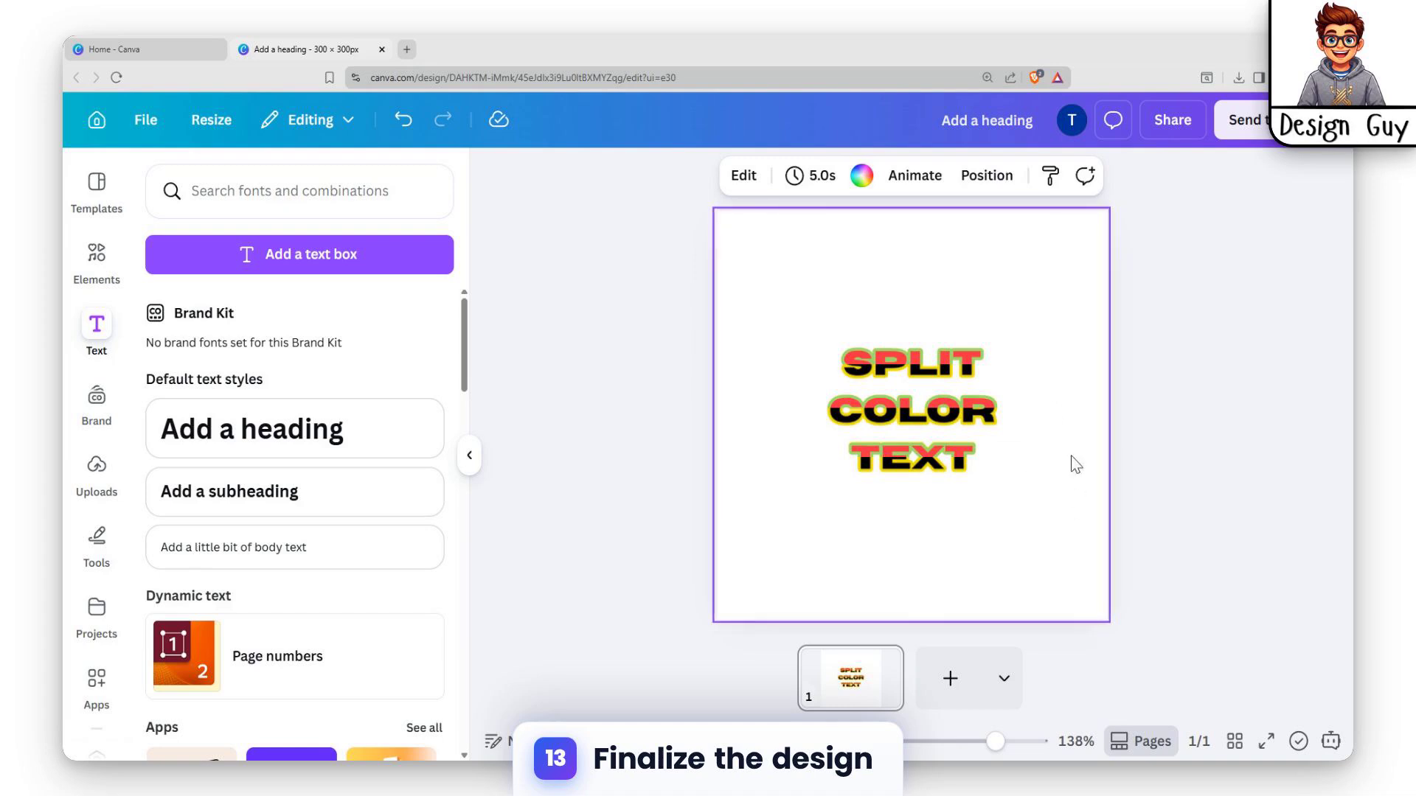
Step: Set the page background to the default pale yellow-to-pink gradient
click(862, 176)
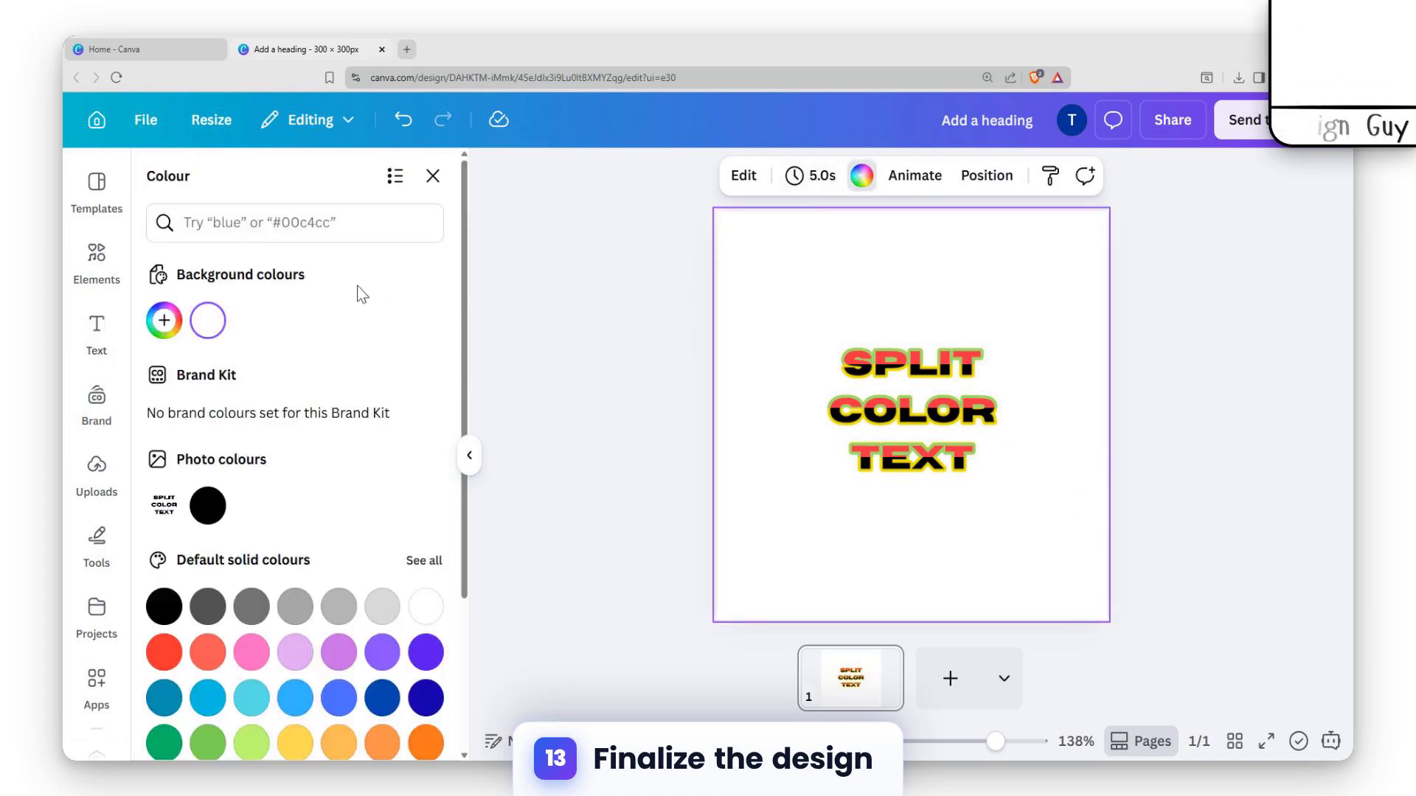
scroll(266, 454, down, 3)
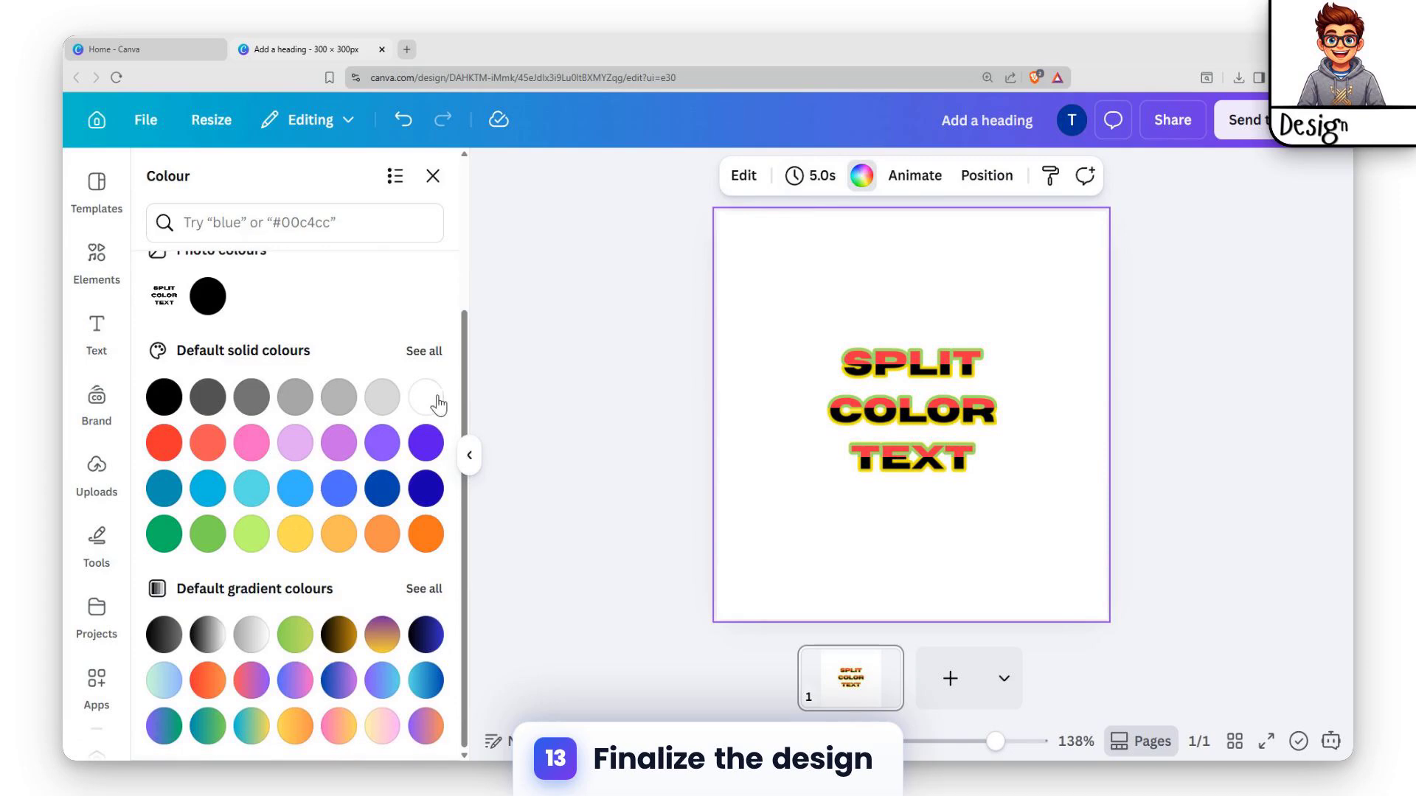
click(860, 177)
click(861, 176)
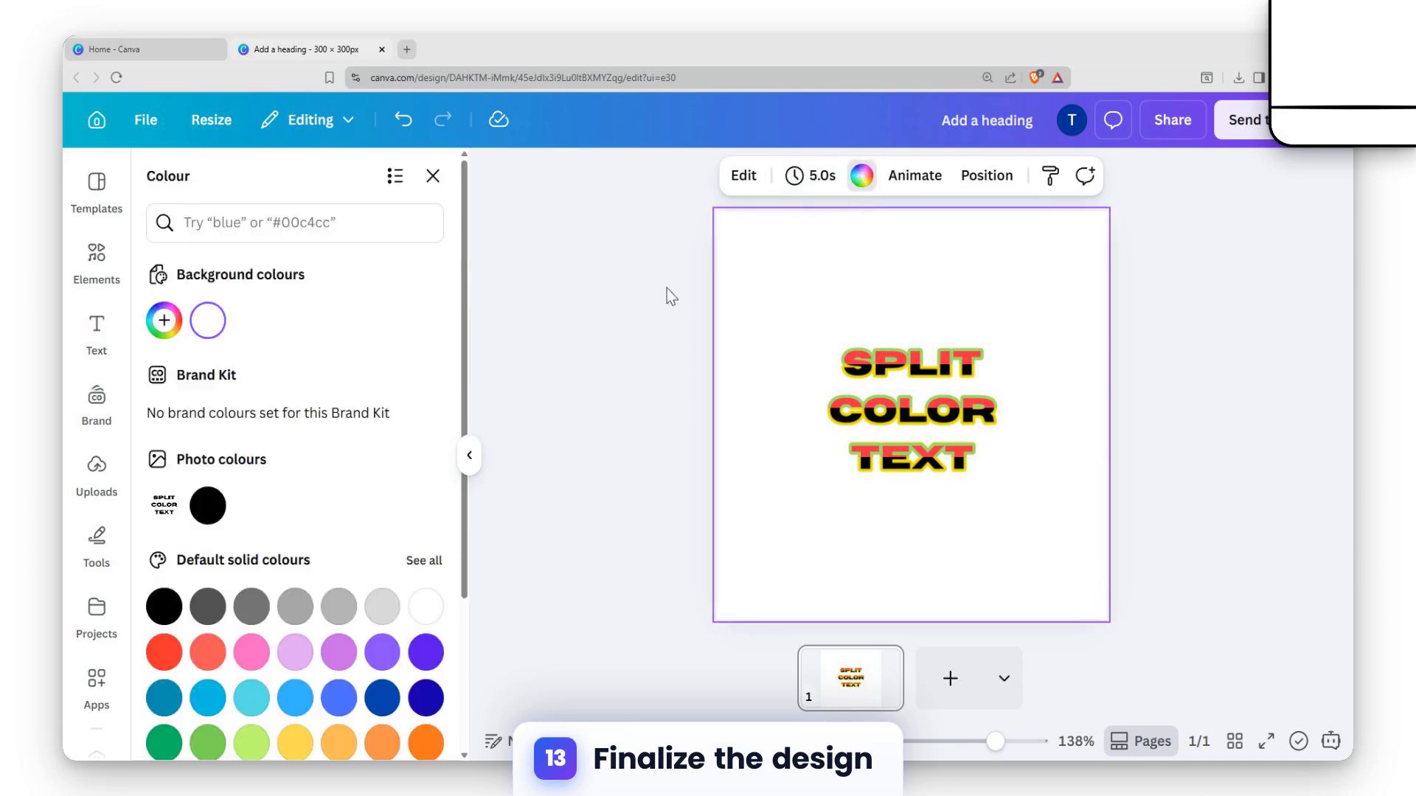
scroll(351, 542, down, 3)
click(387, 542)
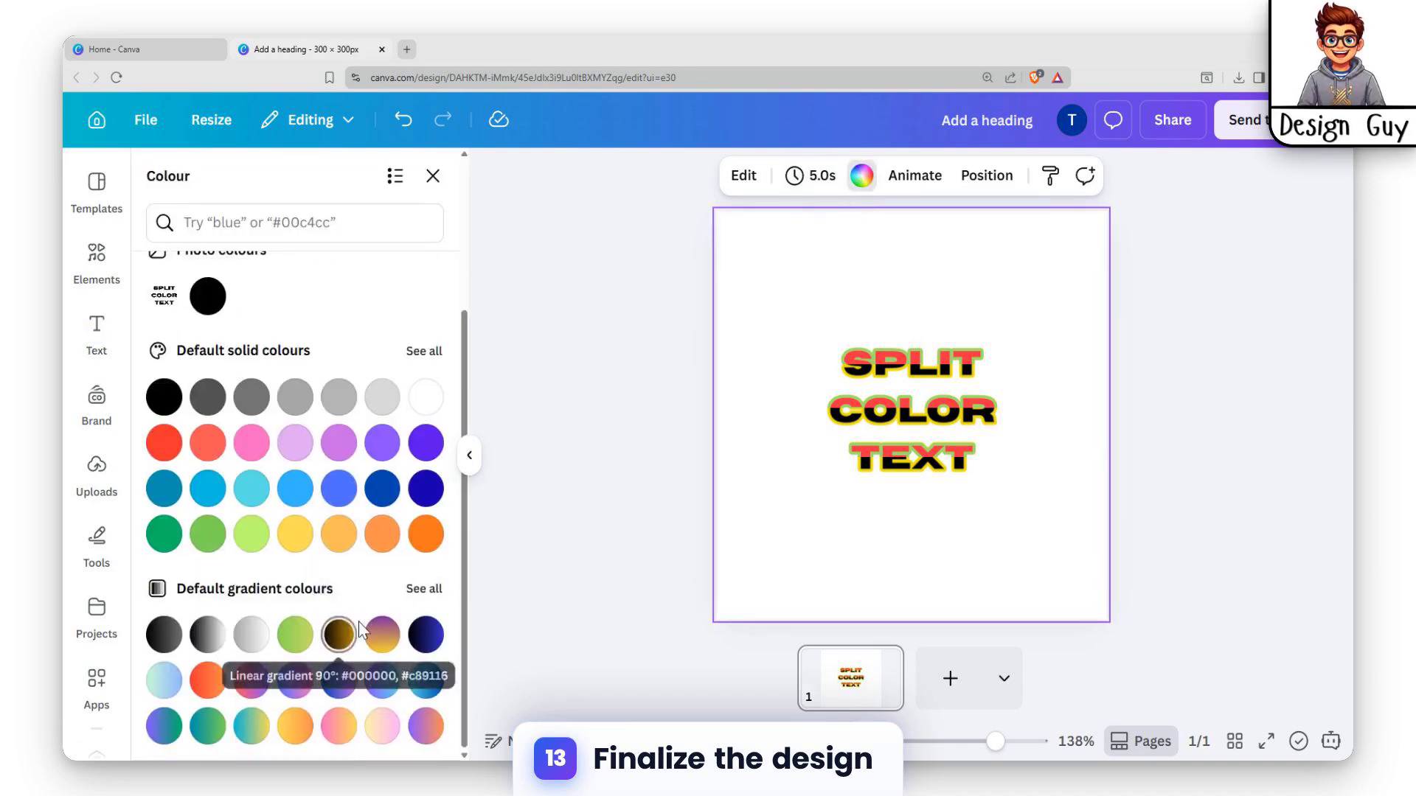
click(380, 719)
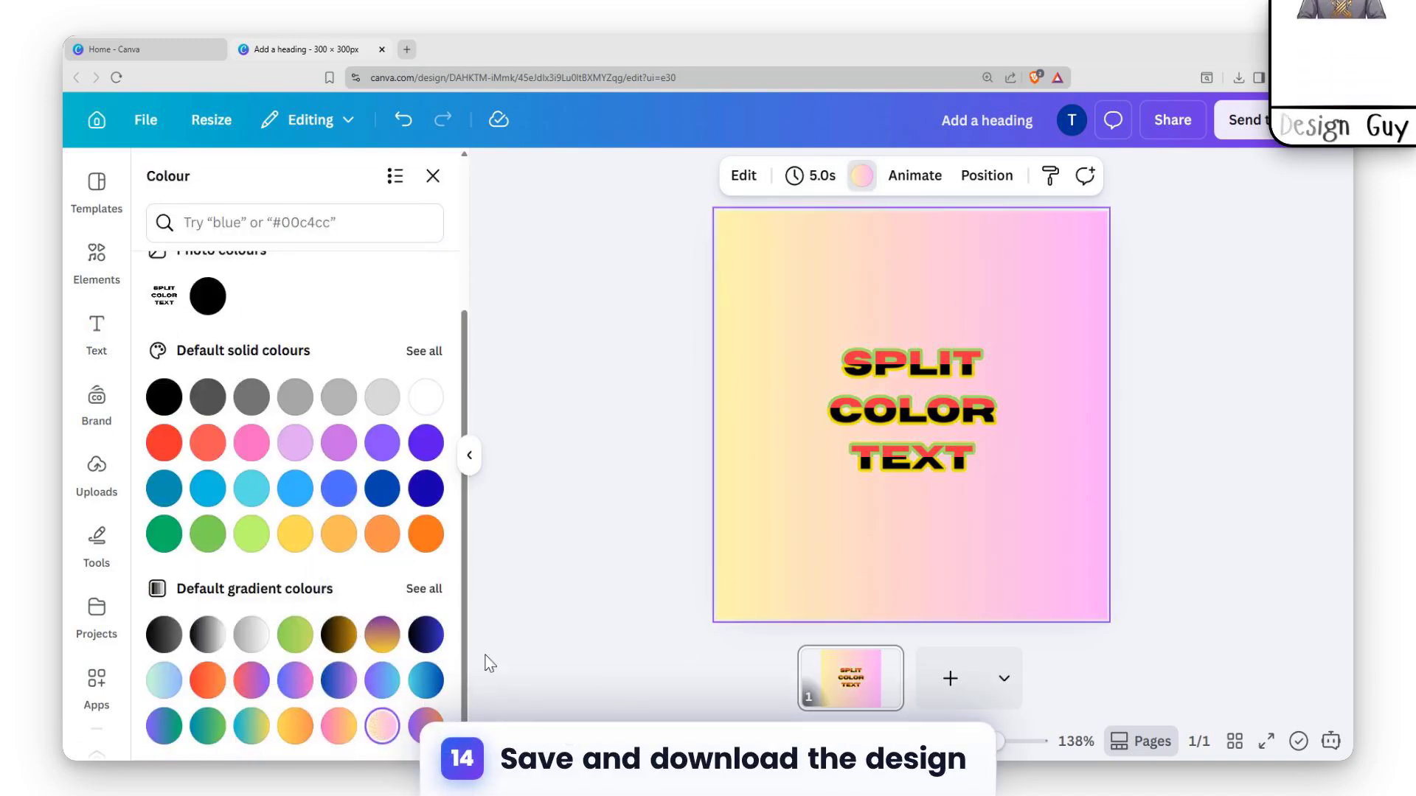
Step: Try the purple-to-blue and yellow-to-orange background gradients, and return to the pale yellow-to-pink one
click(380, 683)
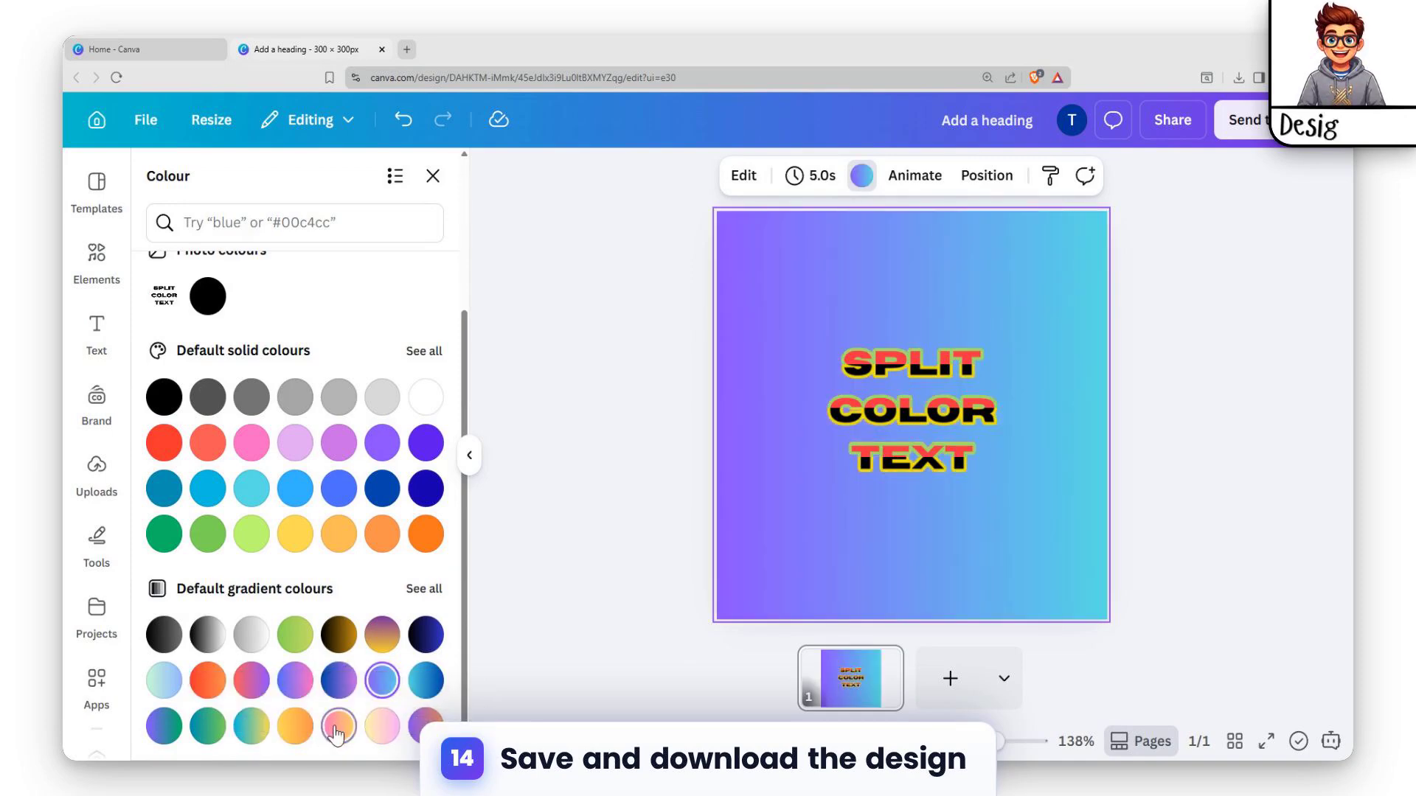
click(304, 735)
click(370, 730)
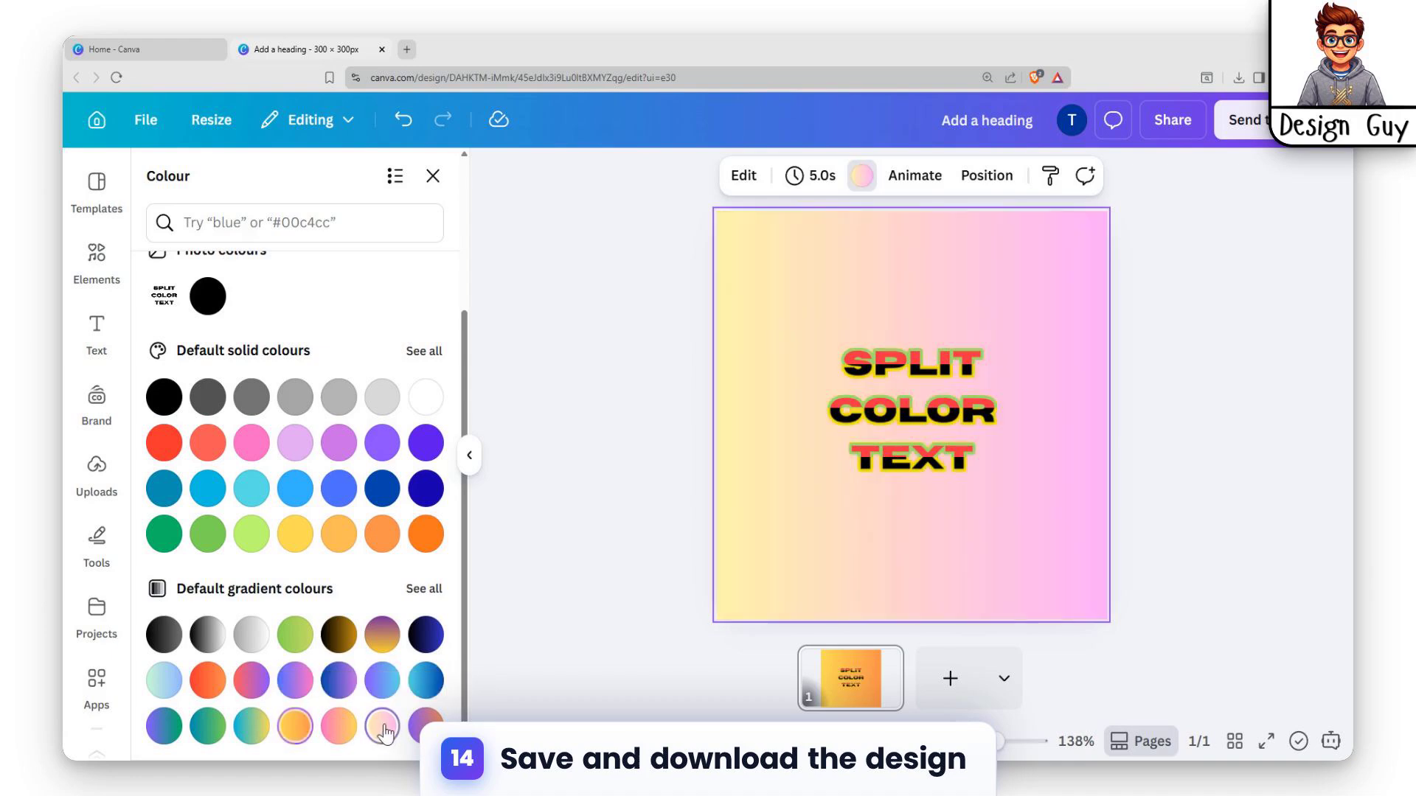
click(1195, 332)
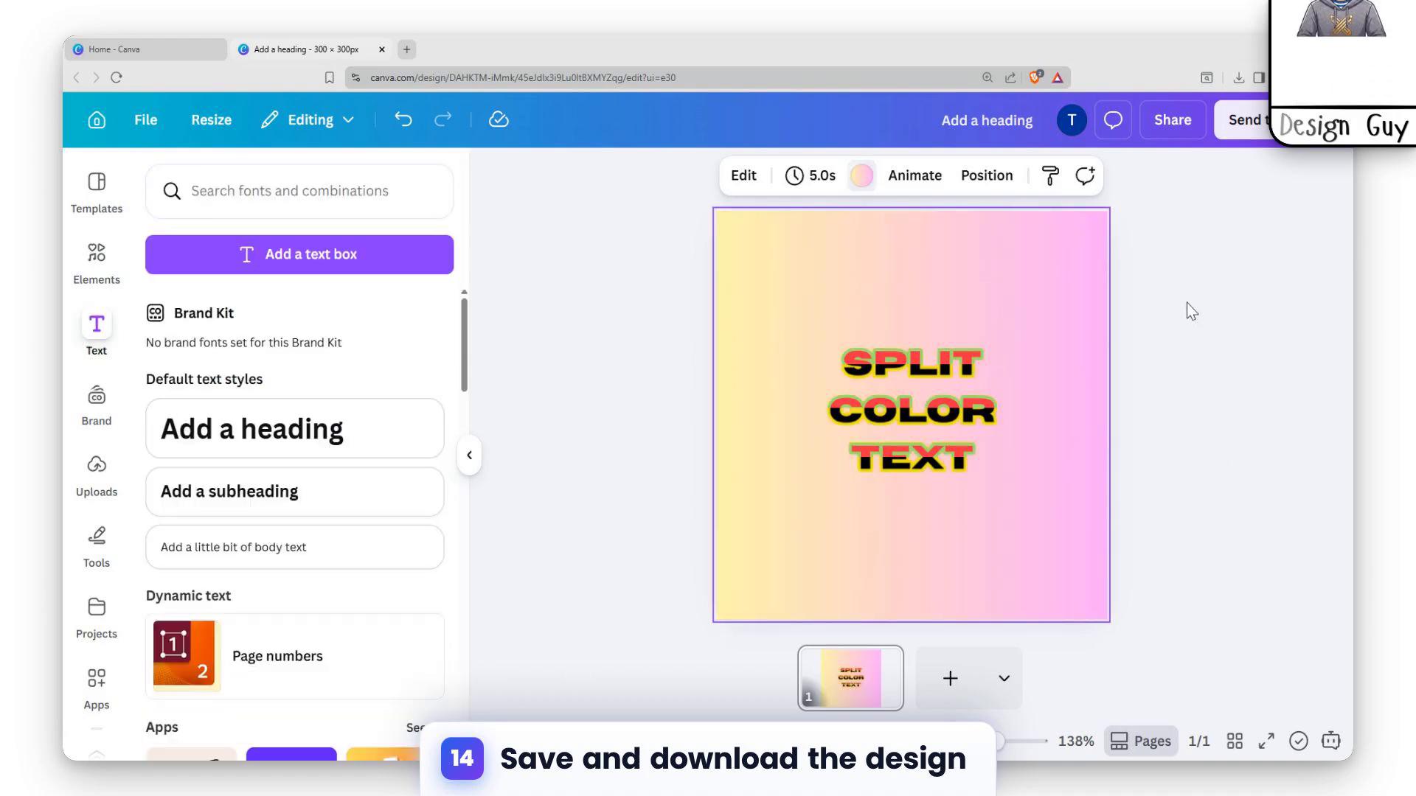
Step: Open the design's PNG download settings, turn off the transparent background, and close the settings
click(1172, 122)
click(1012, 586)
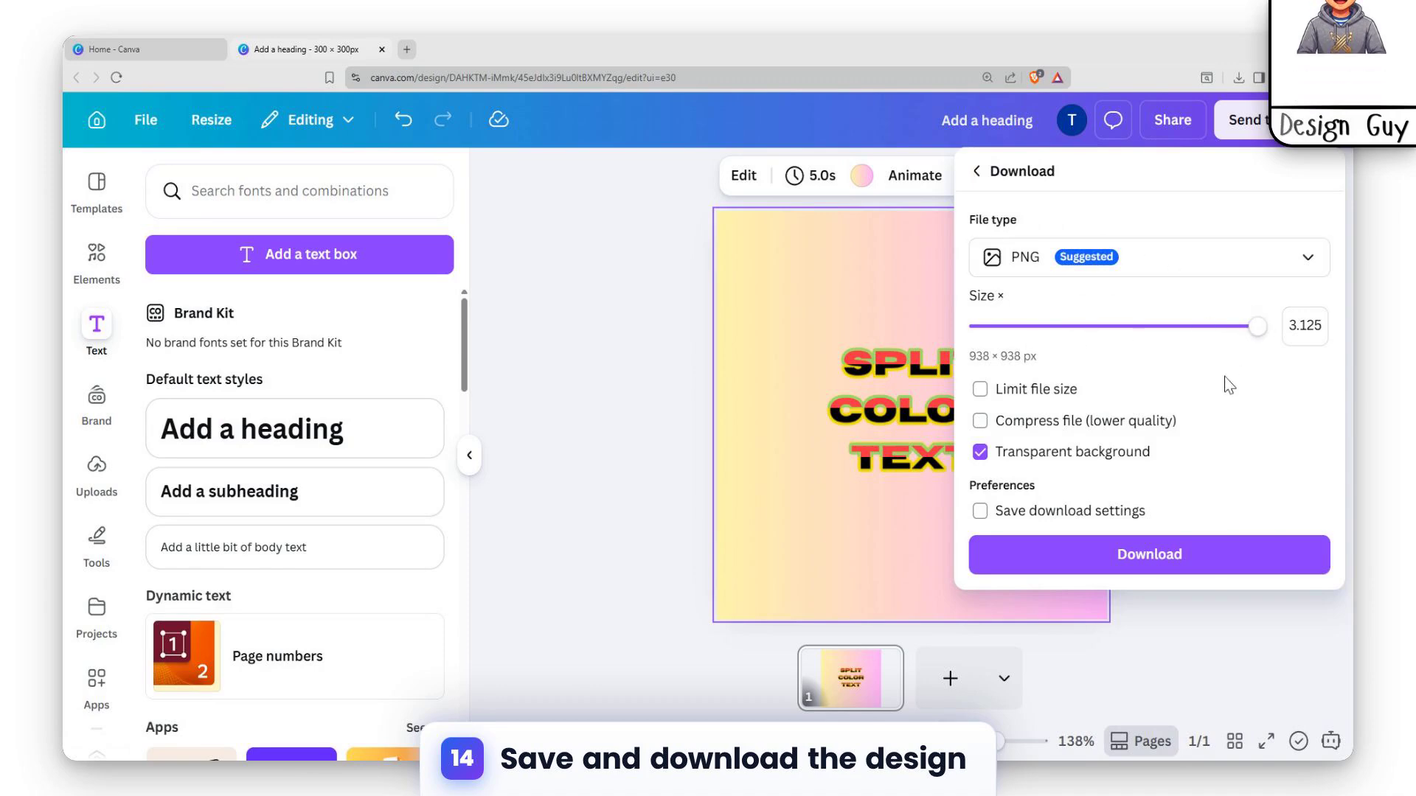
click(980, 453)
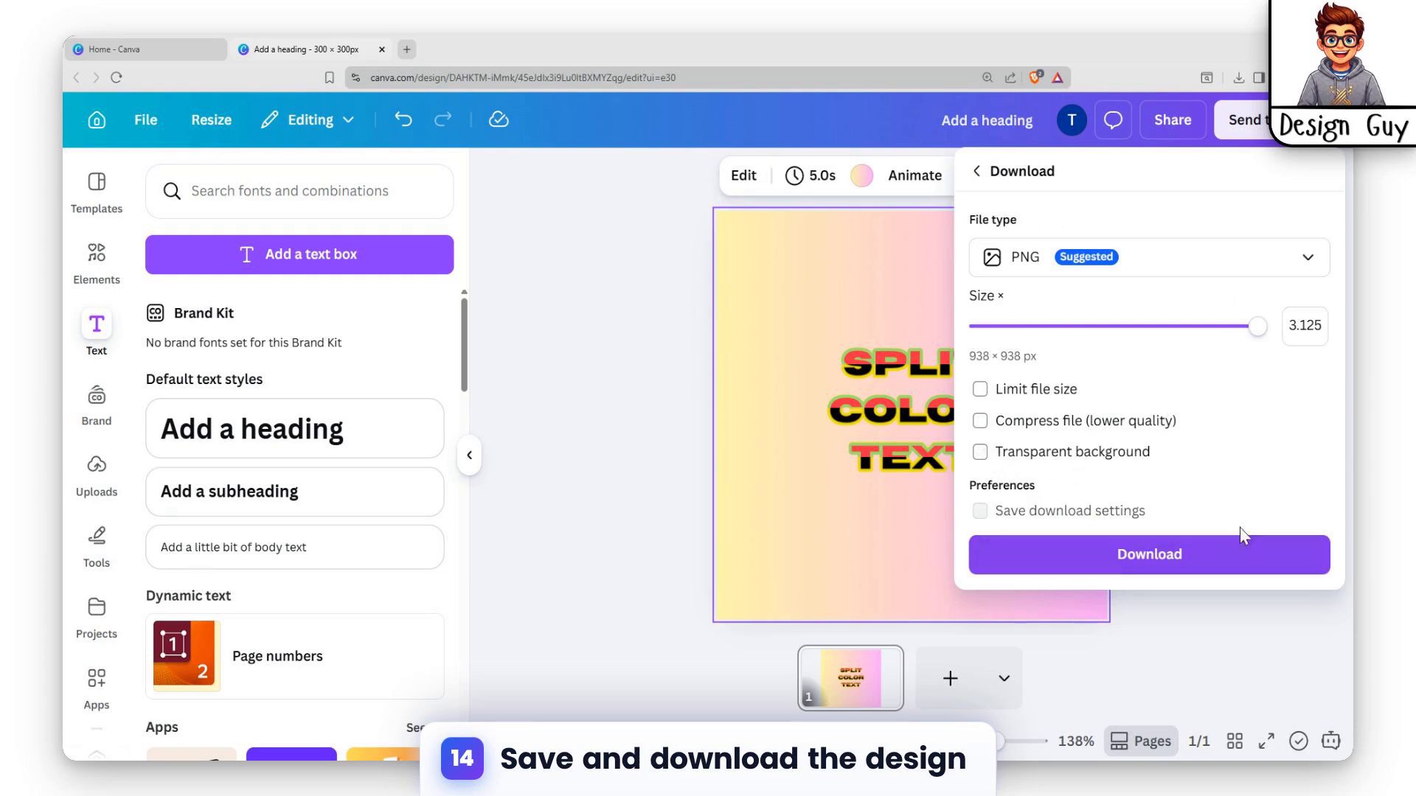
click(1233, 659)
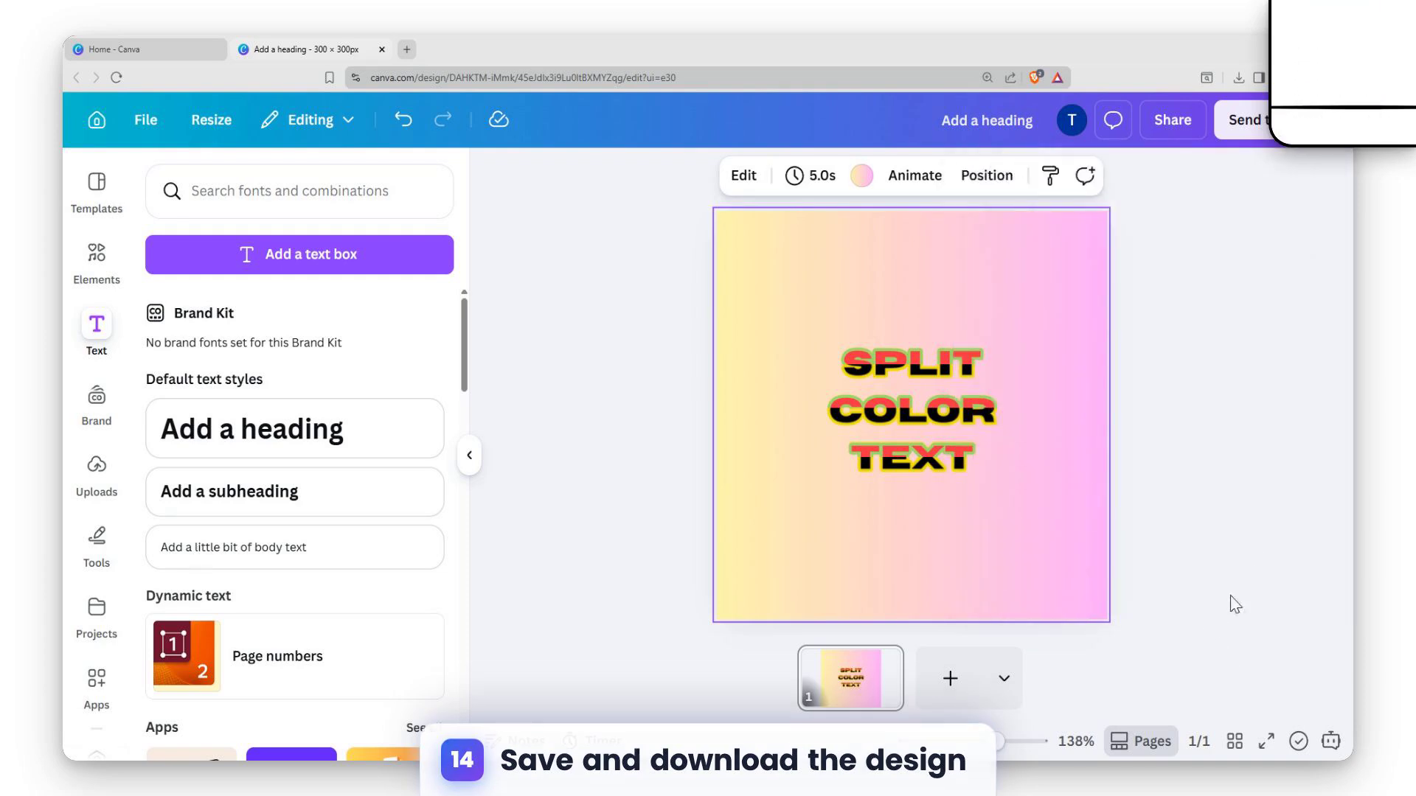